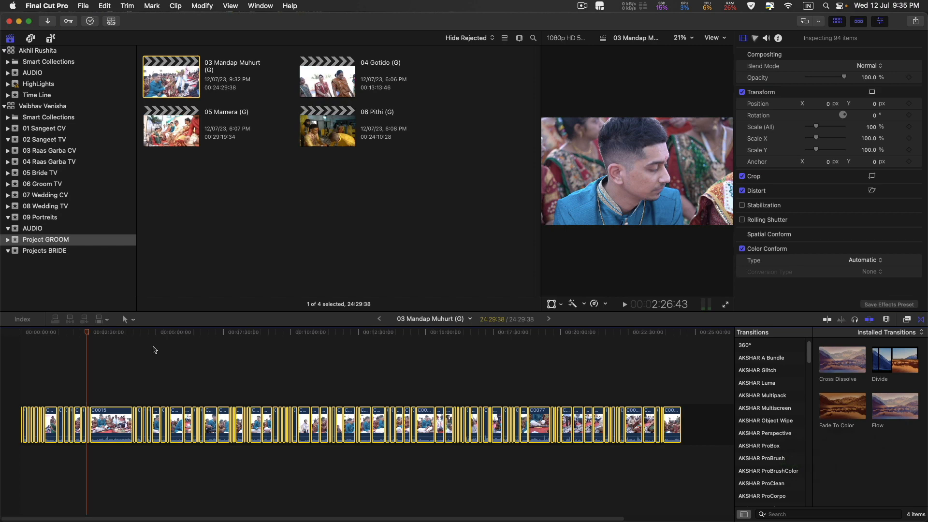
Step: Try adding cross dissolves to all selected clips by overlapping their media, check the project's end, and undo the addition
left_click(106, 6)
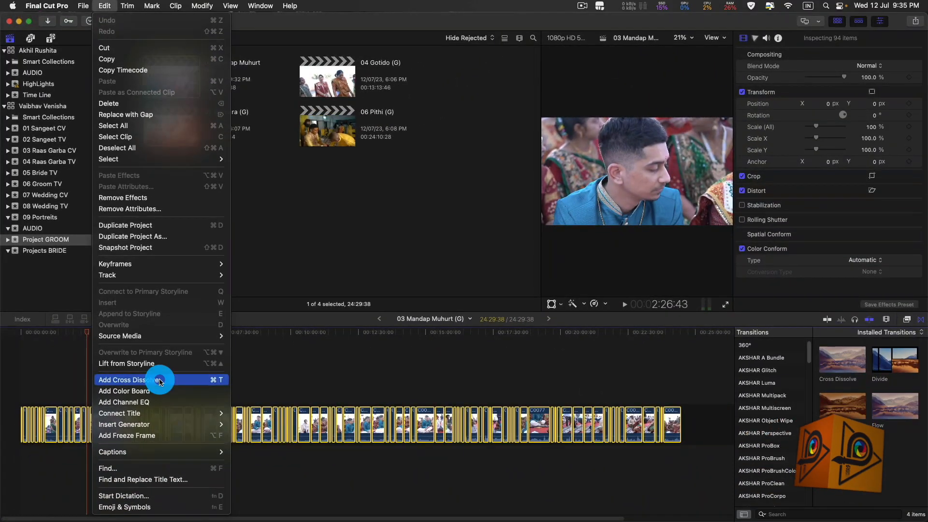
left_click(160, 381)
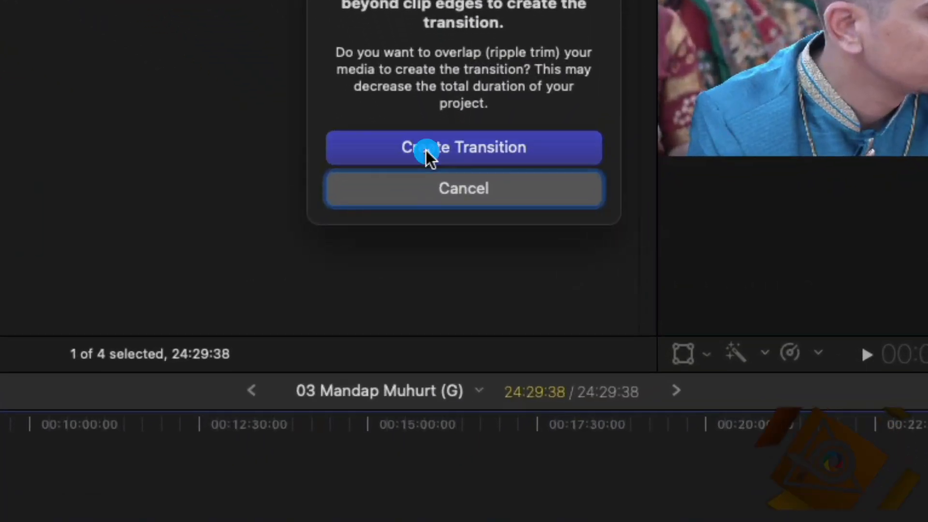
left_click(428, 155)
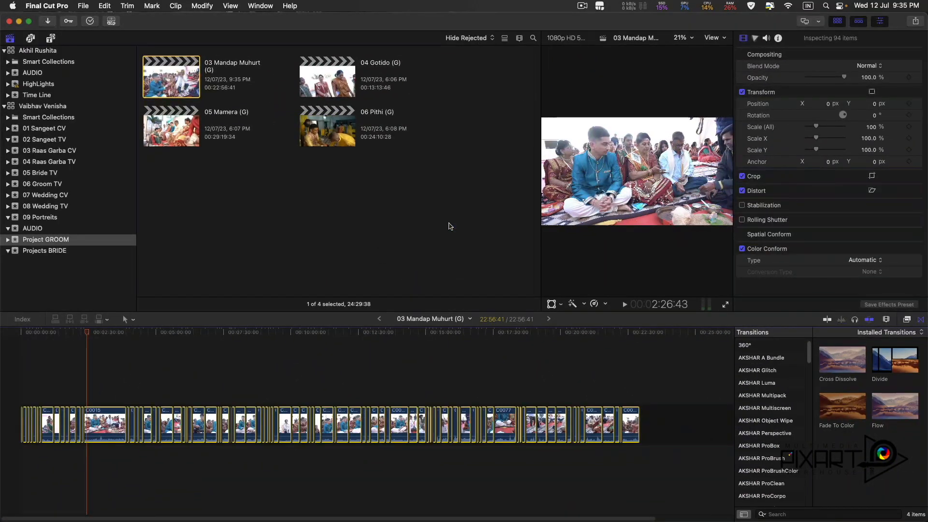
left_click(646, 333)
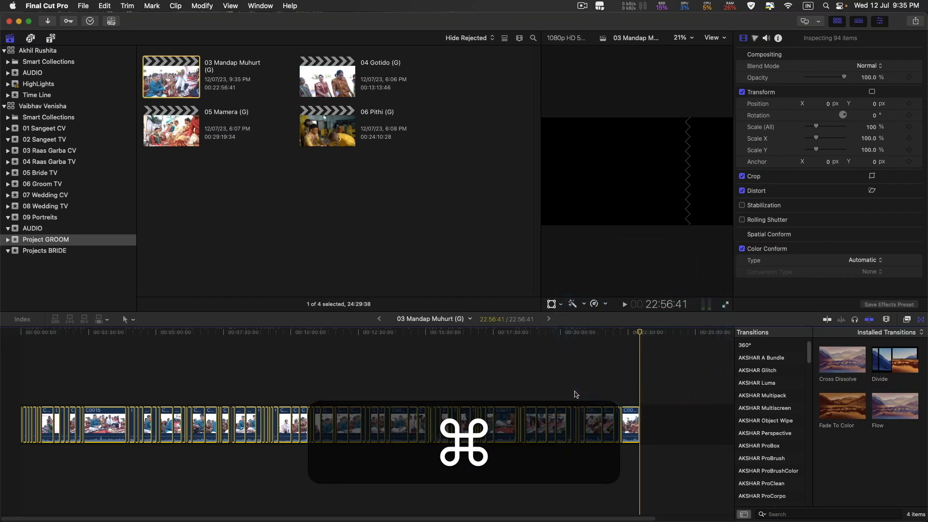
key("super+z")
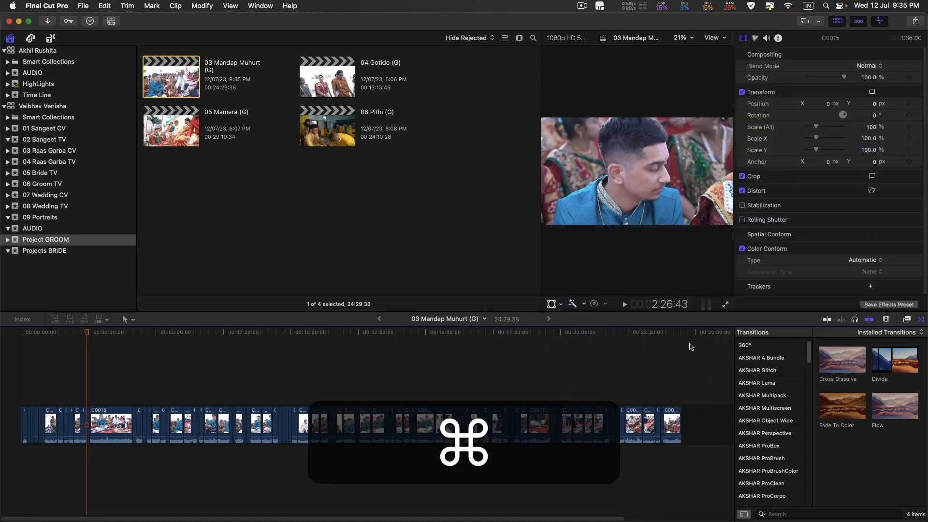
left_click(682, 332)
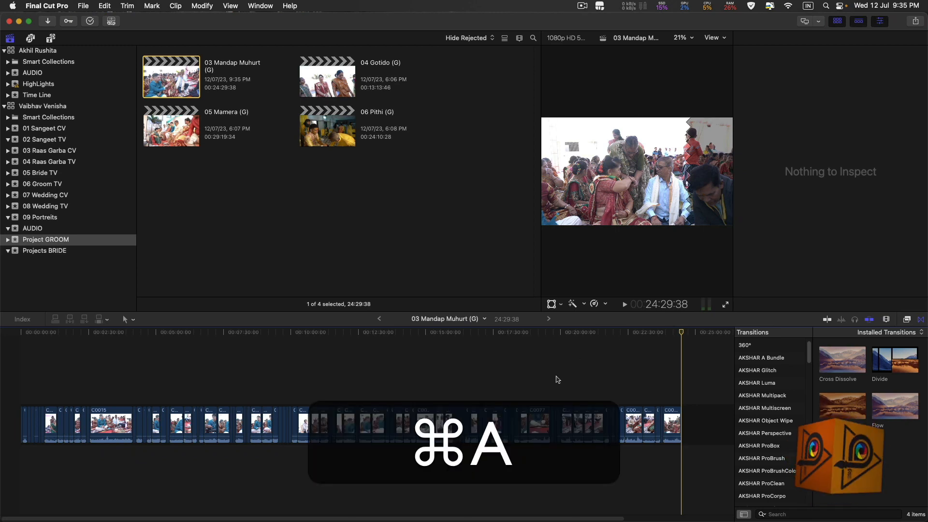
Step: Select all clips in the timeline and add cross dissolves to them, accepting the media overlap to create the transitions
key("super+a")
key("super+t")
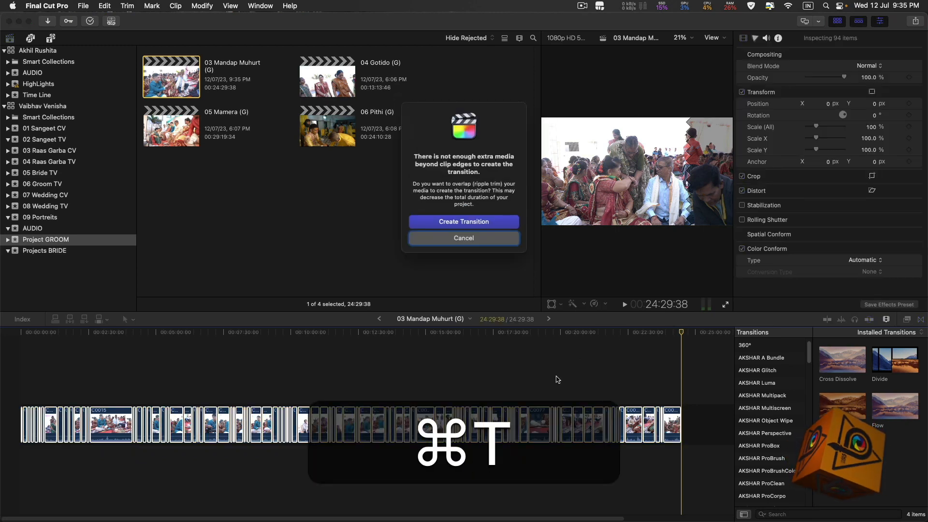
key("Return")
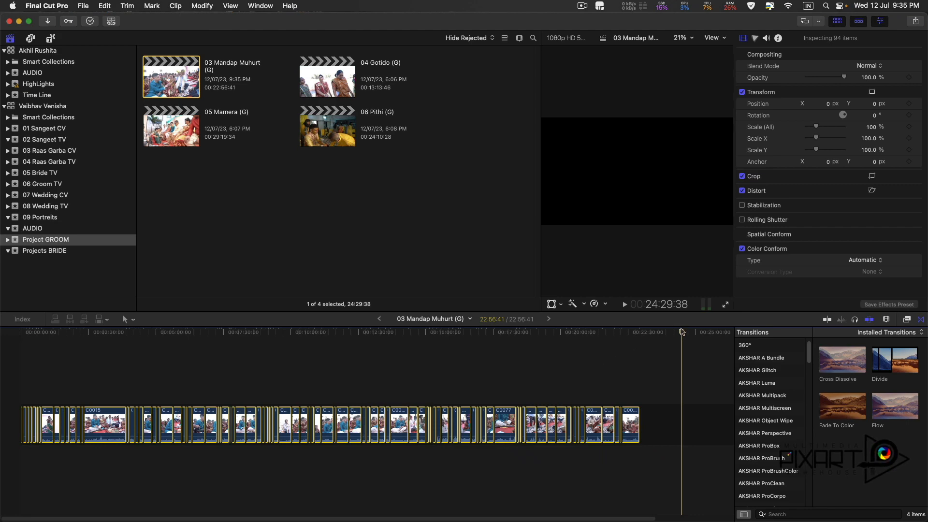
Step: Examine the cross dissolve between C0001 and C0002 in the precision editor, stepping the playhead through their overlap
left_click_drag(643, 334, 2, 320)
key("super+equal")
key("super+equal")
key("super+equal")
key("super+equal")
key("super+equal")
key("super+equal")
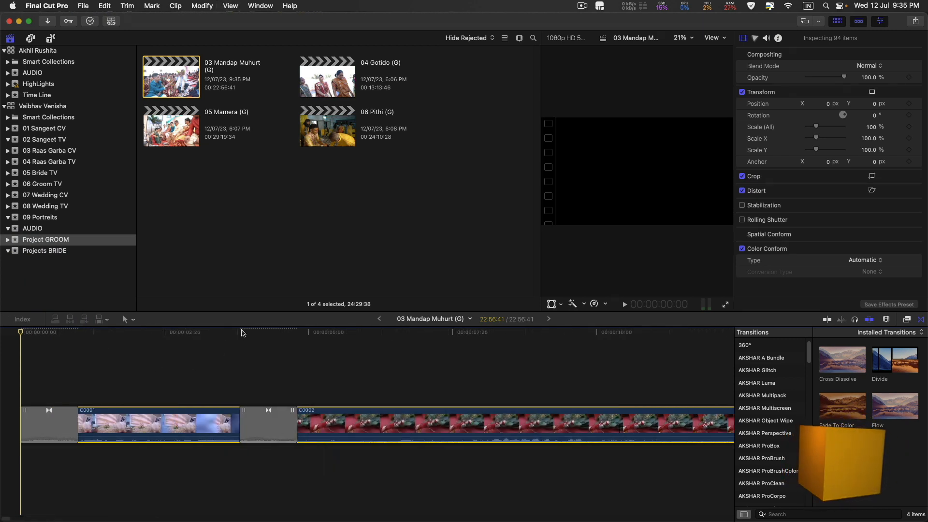
left_click_drag(243, 332, 300, 347)
double_click(275, 435)
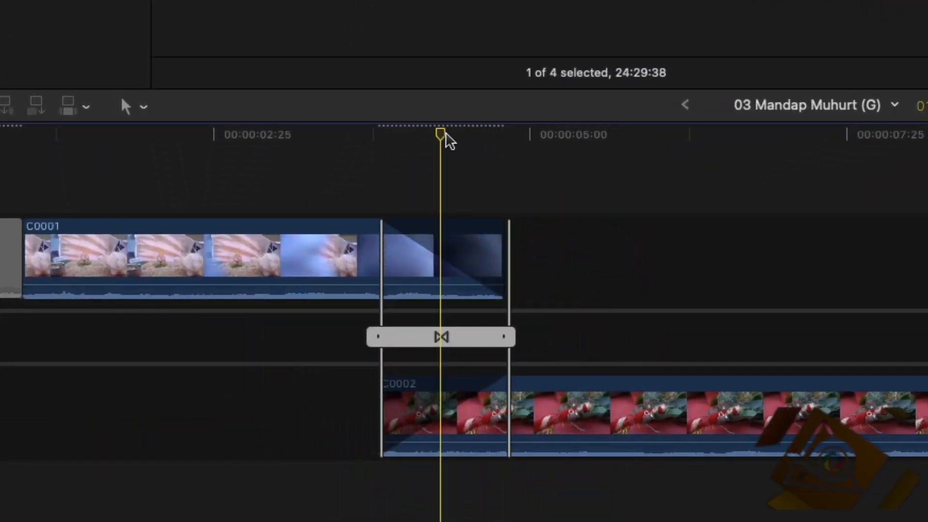
left_click(446, 134)
key("Escape")
left_click_drag(446, 138, 500, 147)
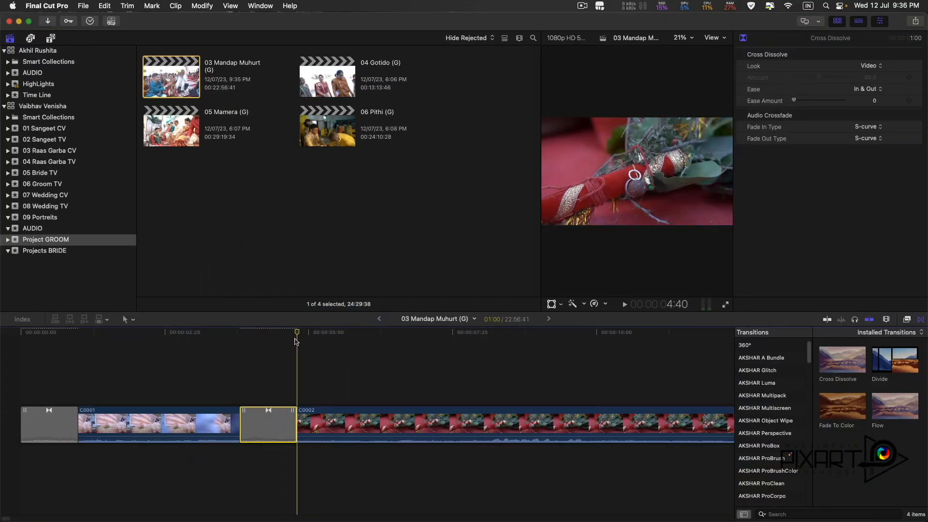
Step: Search the timeline index for "cross" and delete all cross dissolves found in the project
key("shift+z")
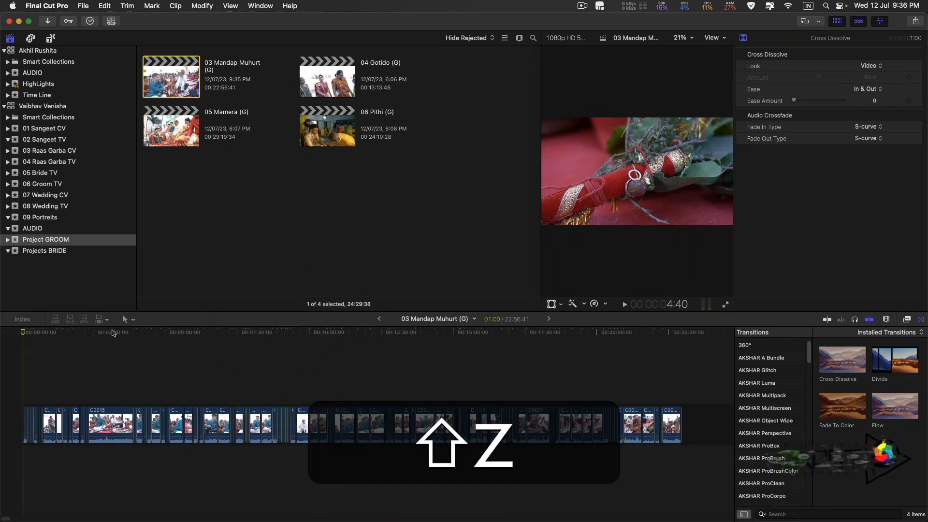
left_click(26, 322)
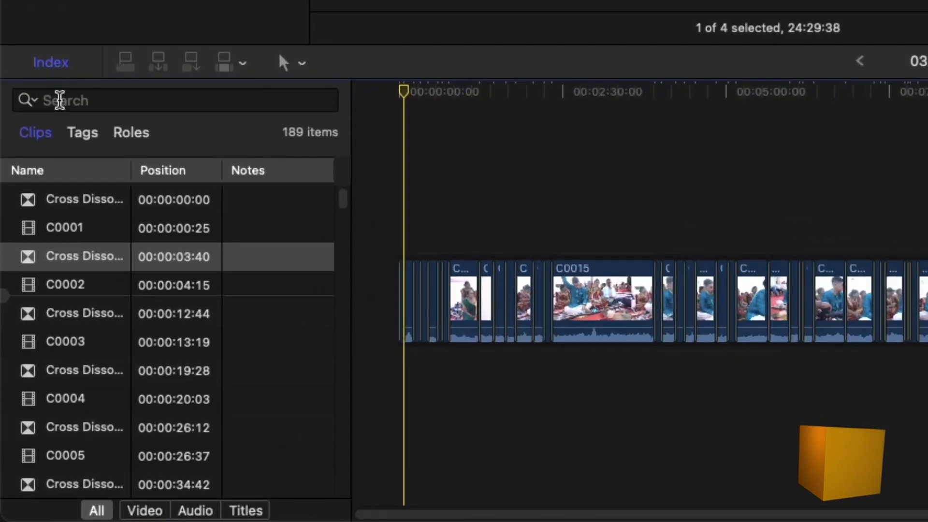
left_click(45, 184)
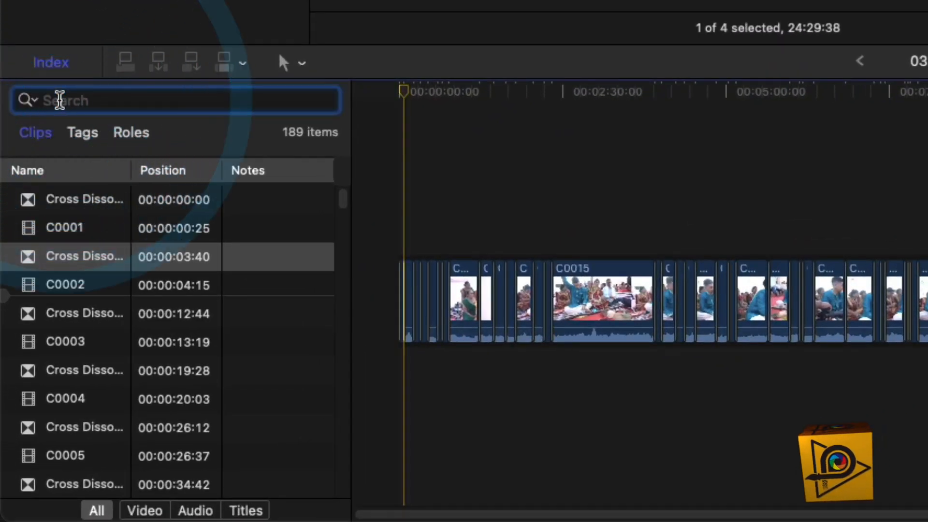
type("c")
type("ross")
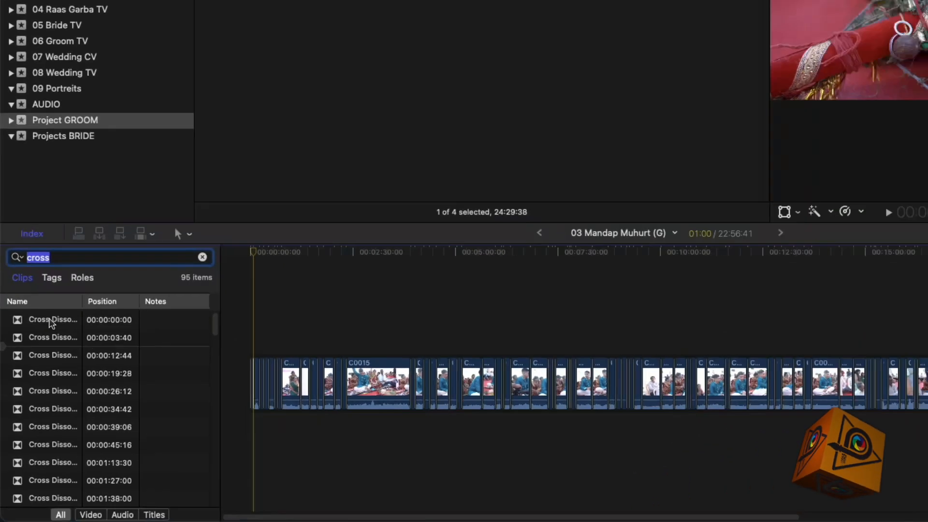
left_click(82, 199)
key("super+a")
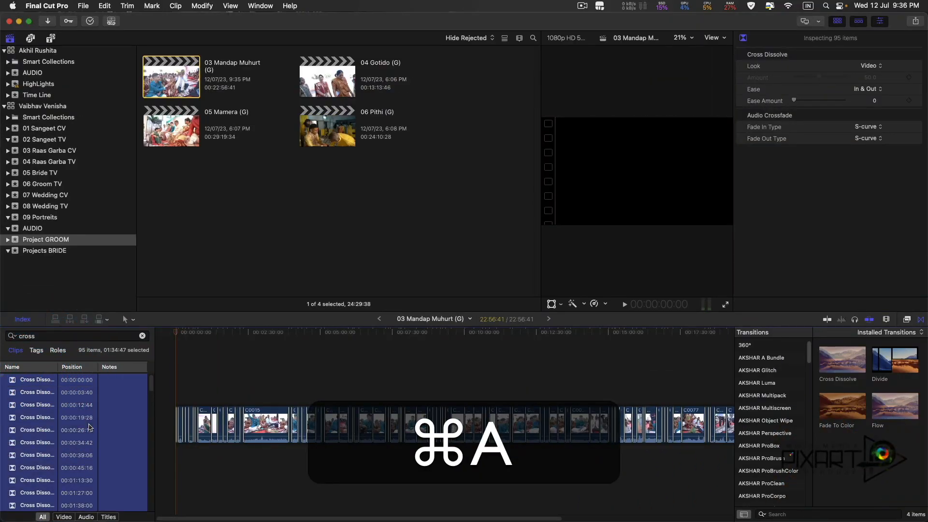
key("BackSpace")
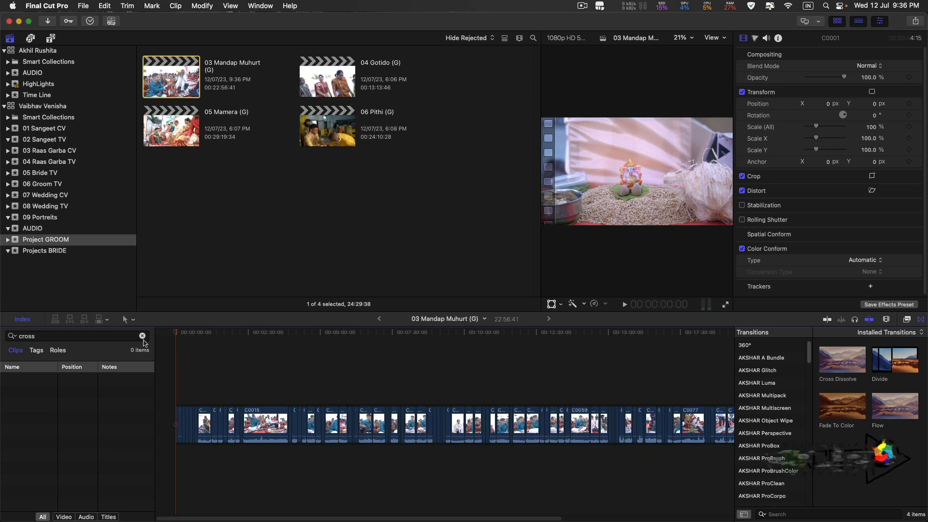
Step: Check the project's end, return the playhead to the start, and close the timeline index
key("shift+z")
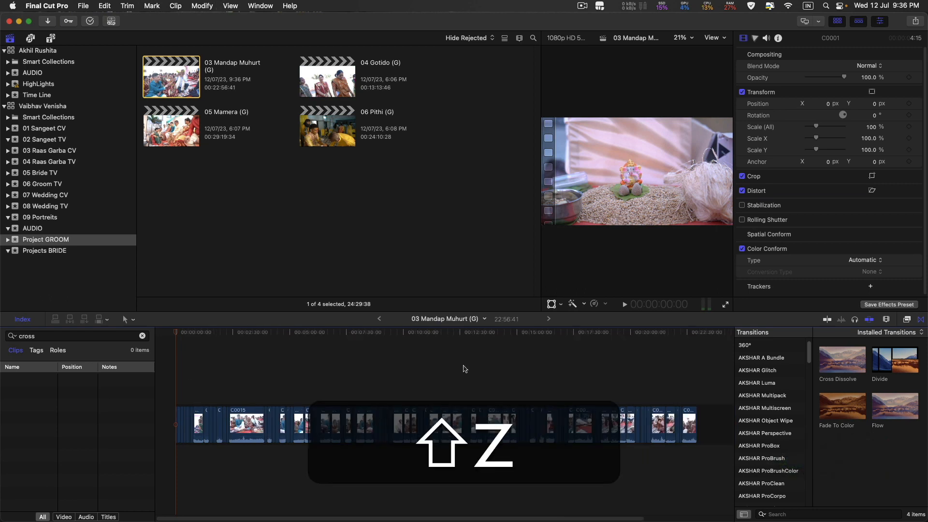
left_click(700, 337)
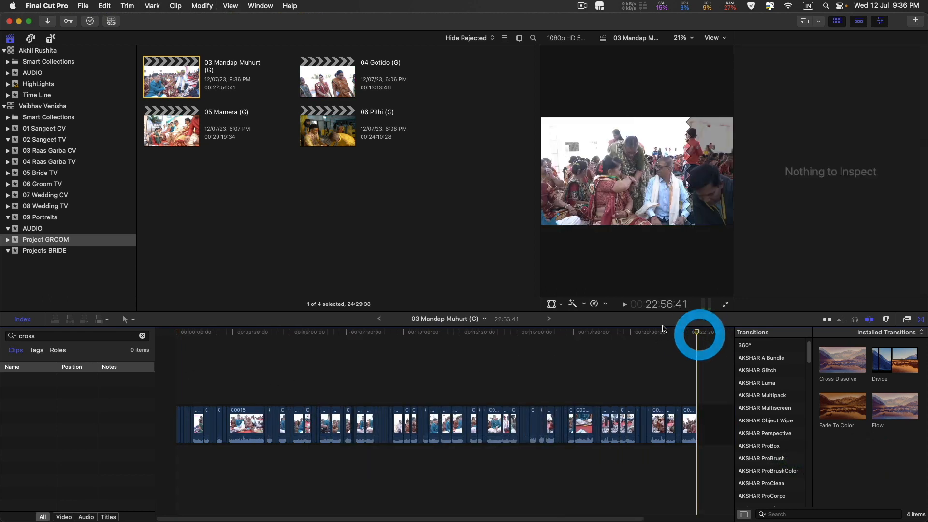
left_click_drag(697, 332, 47, 315)
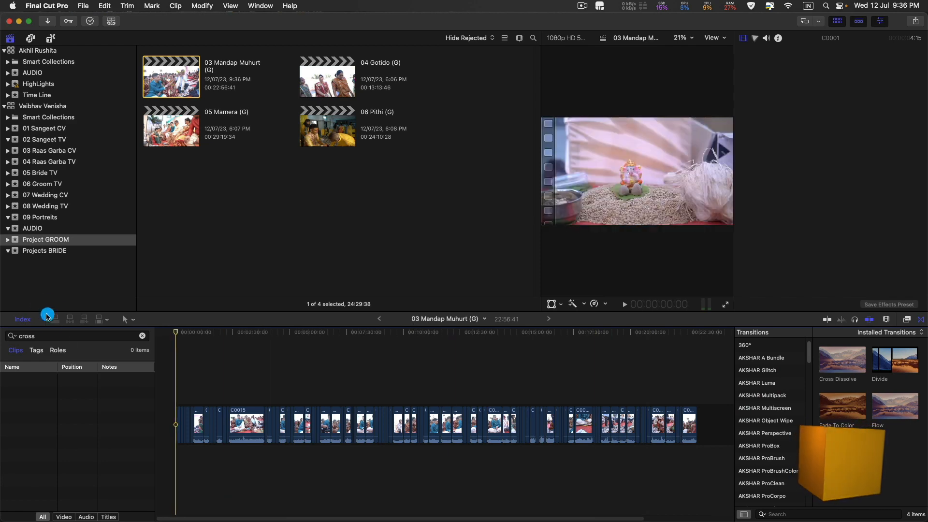
left_click(22, 318)
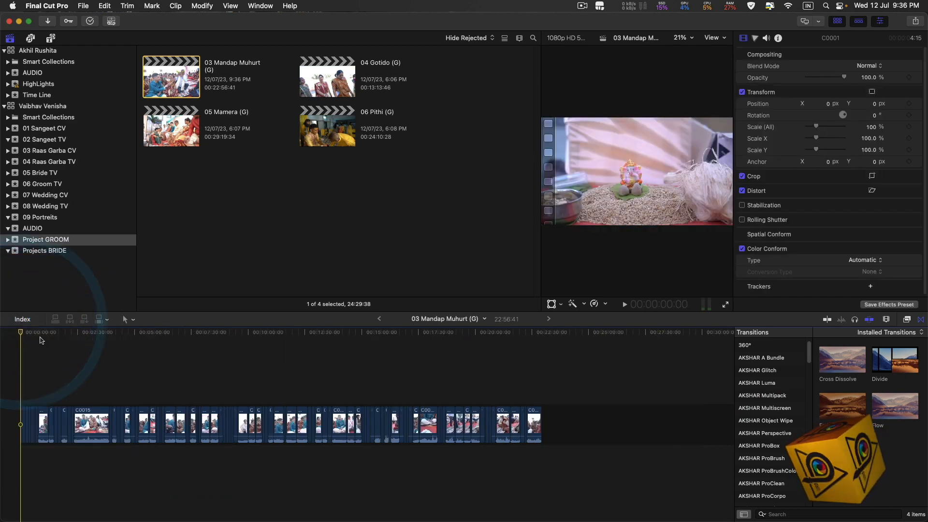
Step: Examine the unused media on both sides of the cut between C0002 and C0003 in the precision editor
key("super+equal")
key("super+equal")
key("super+equal")
key("super+equal")
key("super+equal")
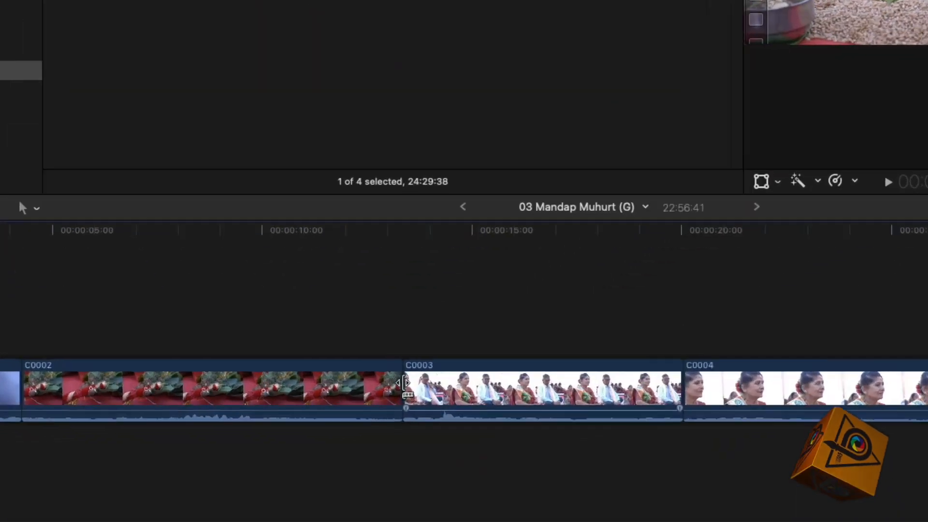
left_click(344, 424)
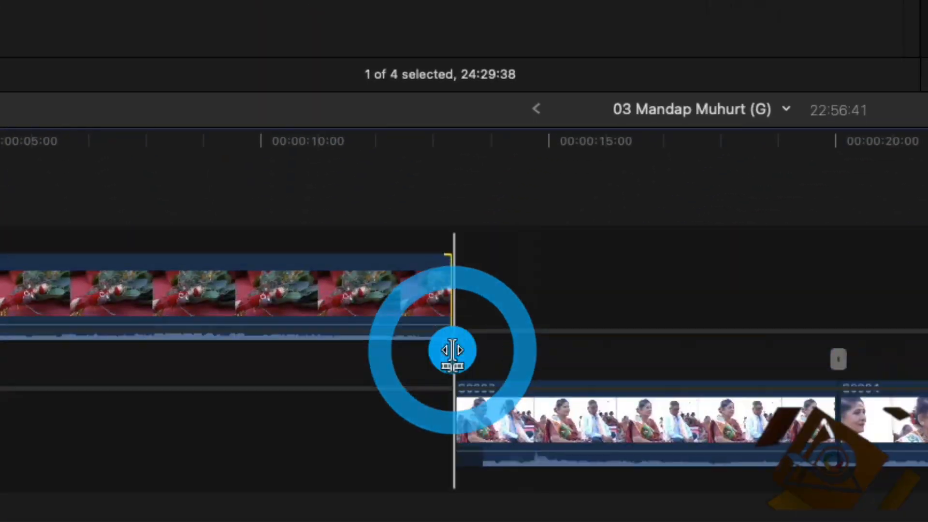
left_click_drag(454, 360, 449, 383)
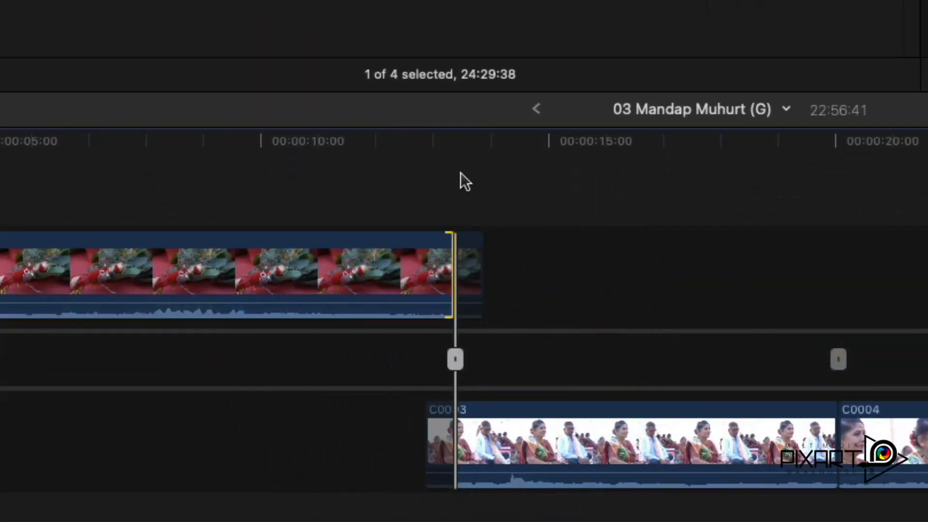
left_click(457, 139)
key("space")
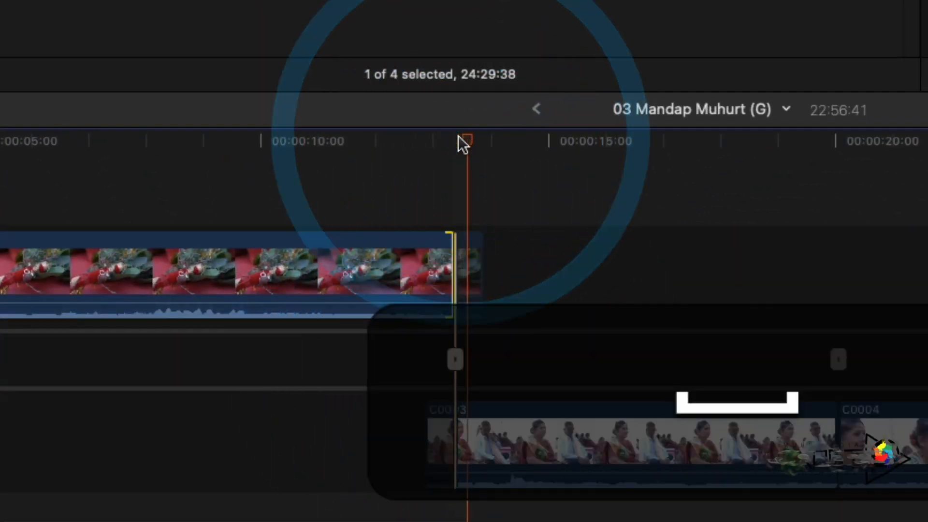
left_click_drag(480, 140, 457, 139)
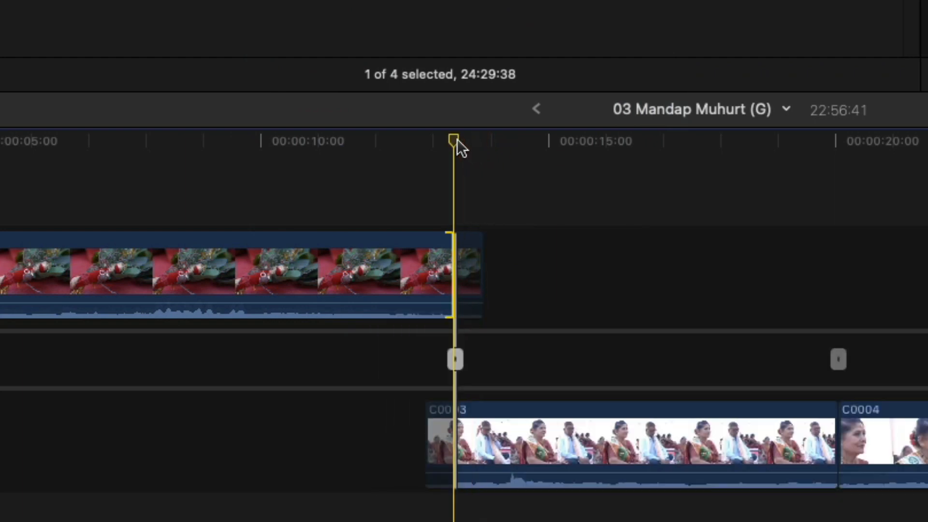
left_click(480, 141)
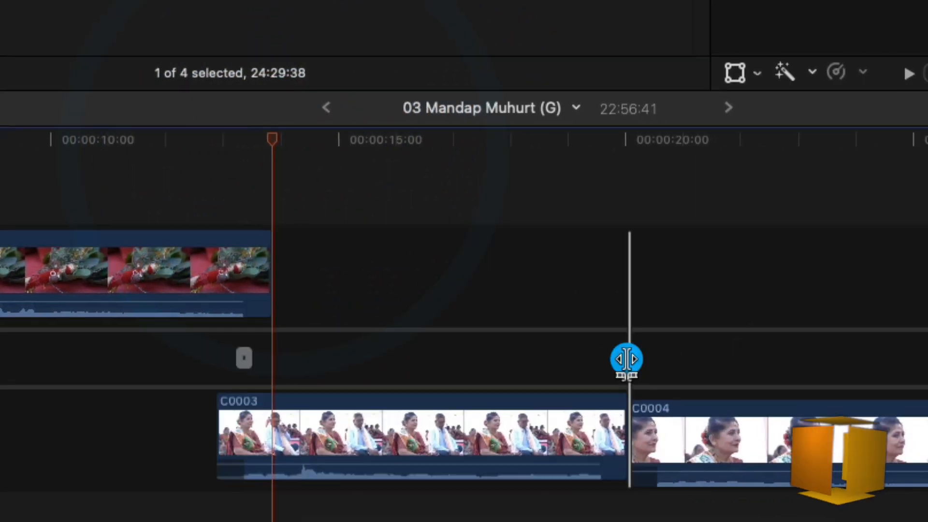
Step: Inspect the cut between C0003 and C0004 in the precision editor, and close the editor
left_click(627, 359)
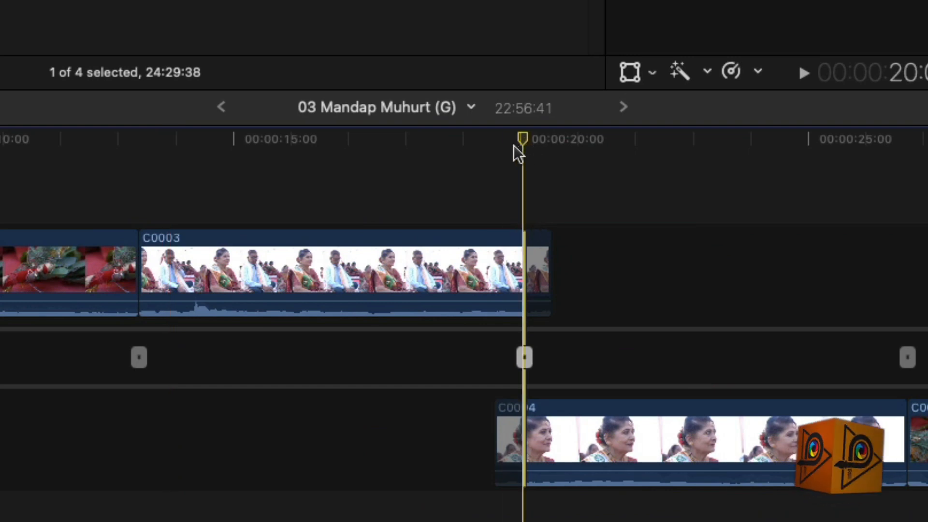
left_click_drag(499, 145, 564, 151)
left_click(1, 335)
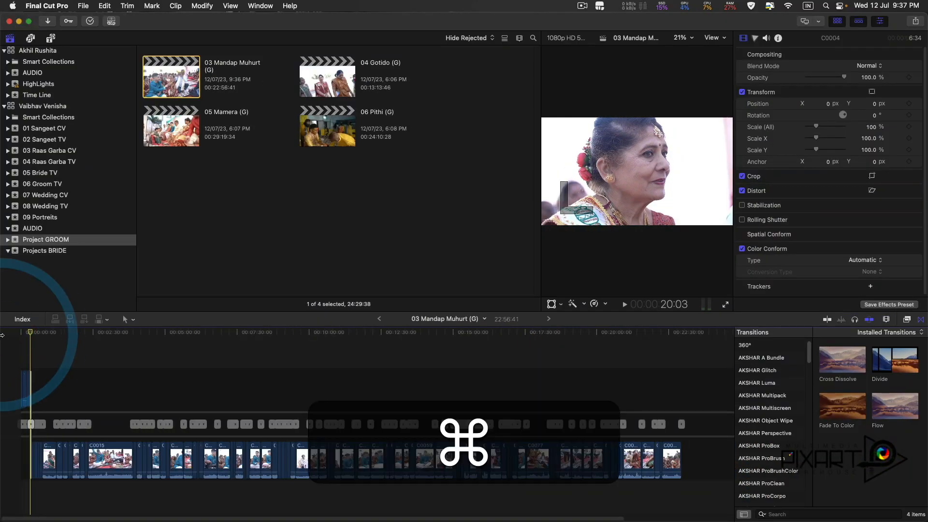
key("super+equal")
key("super+equal")
key("super+equal")
key("super+equal")
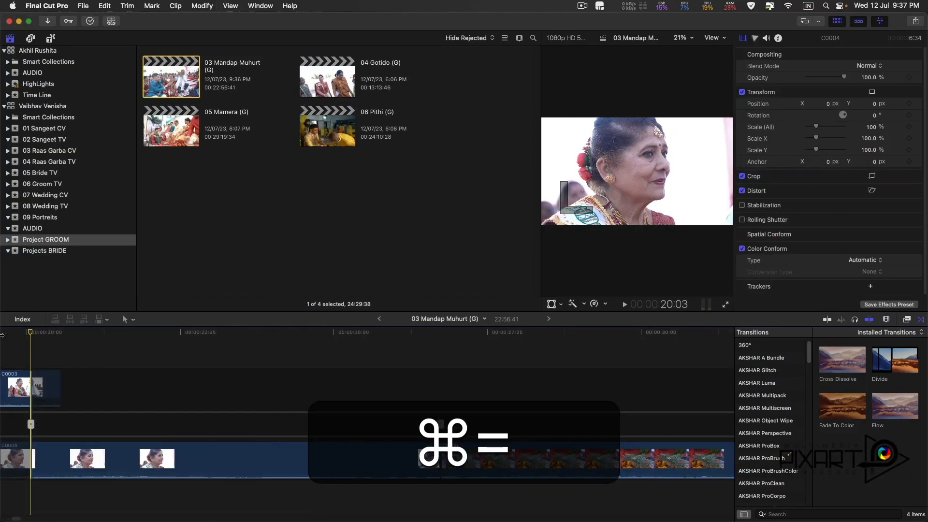
double_click(30, 423)
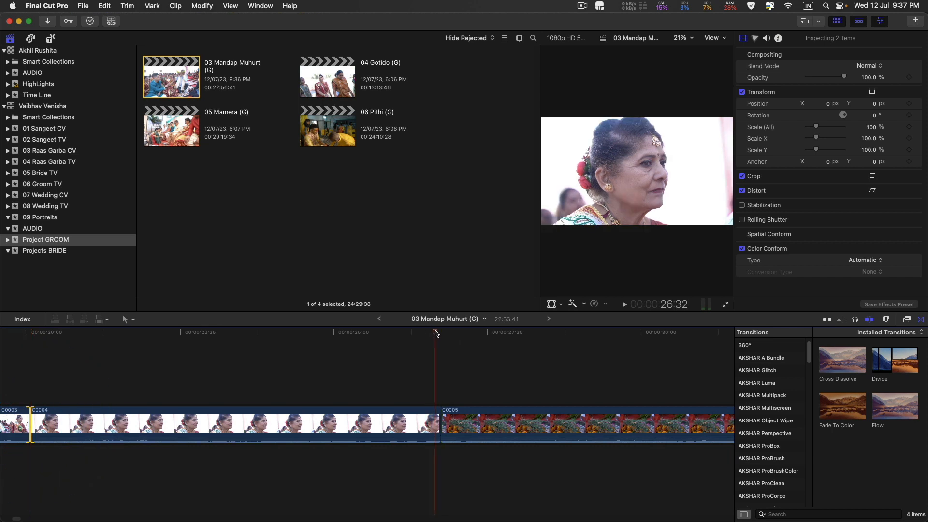
Step: Play the timeline around the cut from C0004 to C0005 to review it without a transition
left_click(463, 335)
key("space")
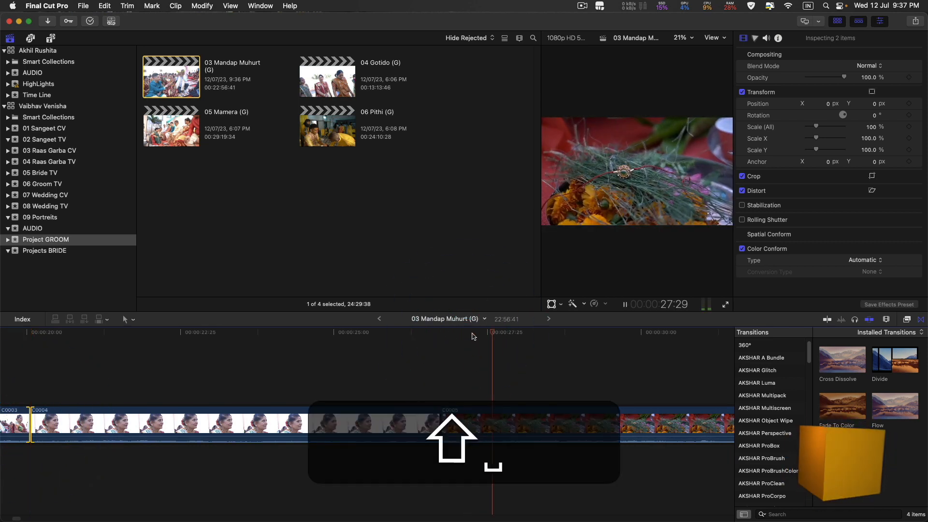
key("shift+z")
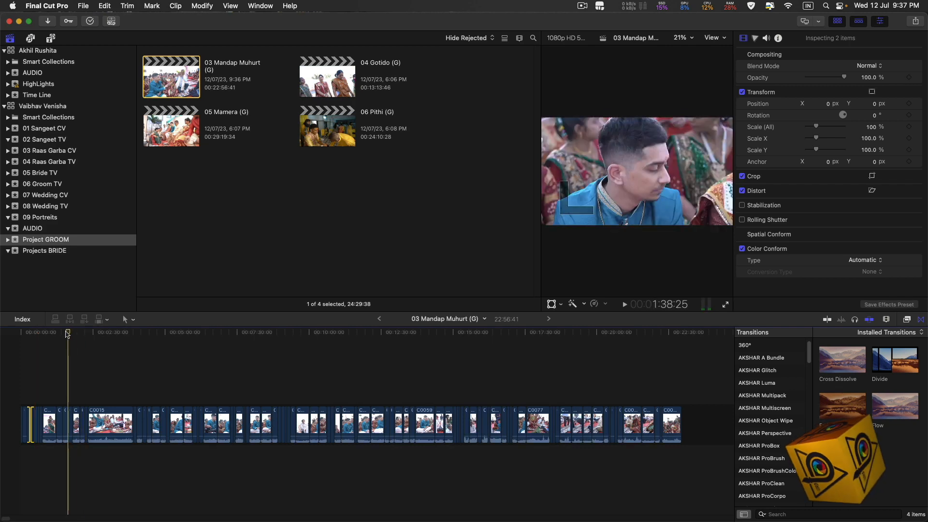
Step: Play the section around C0010 and C0011 to review the cut between them
left_click(66, 333)
key("super+equal")
key("super+equal")
key("super+equal")
key("super+equal")
key("super+equal")
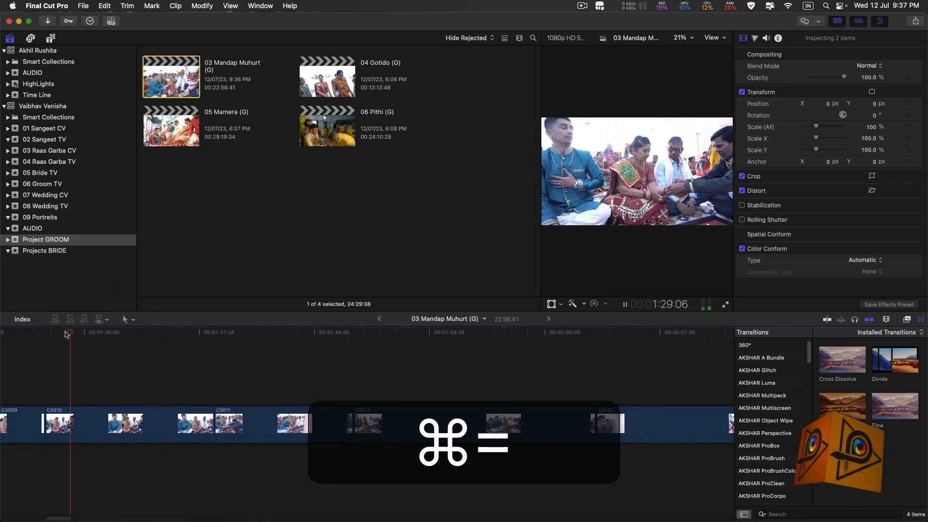
left_click(205, 349)
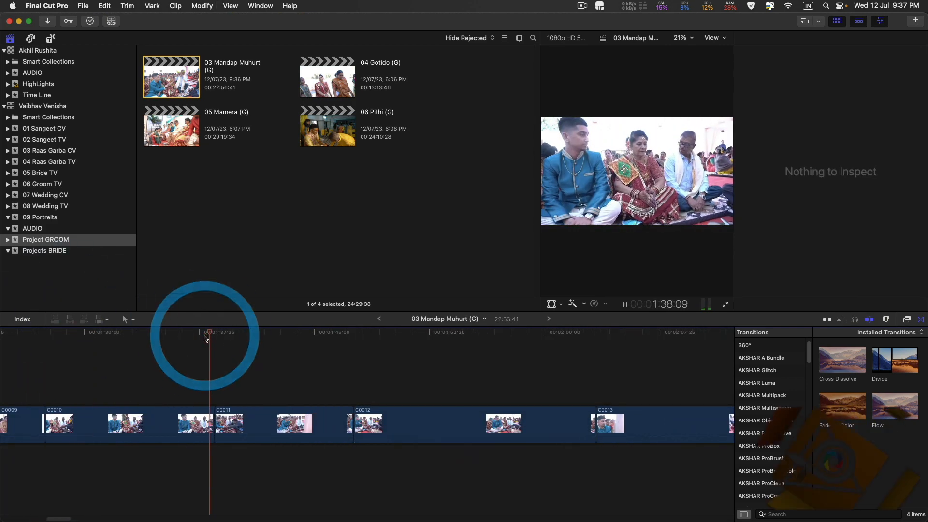
Step: Play across the cuts between the clips from C0011 to C0014 to review how they run
left_click(341, 332)
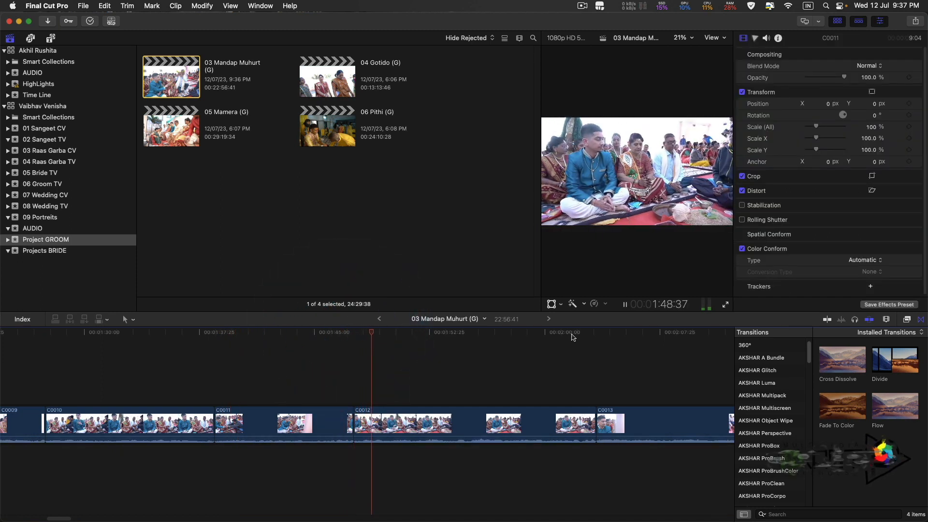
left_click(581, 331)
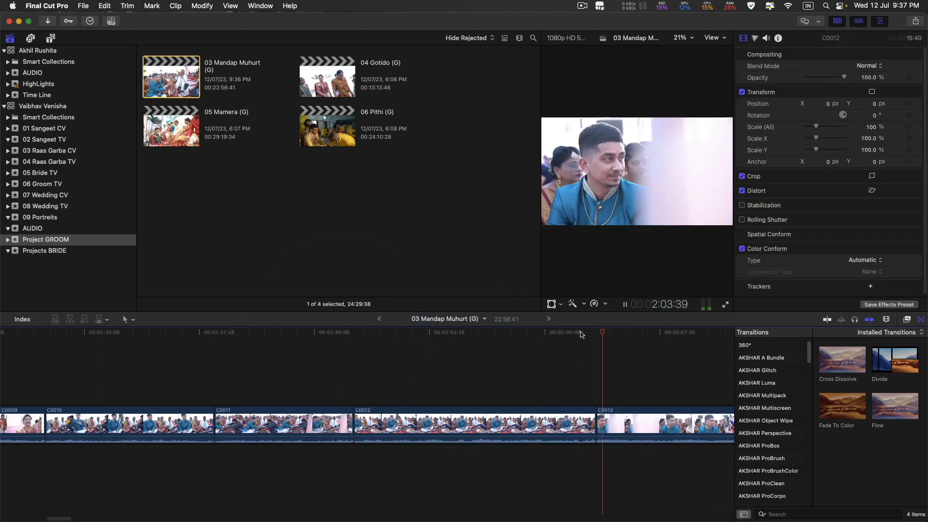
key("space")
scroll(582, 346, "right", 5)
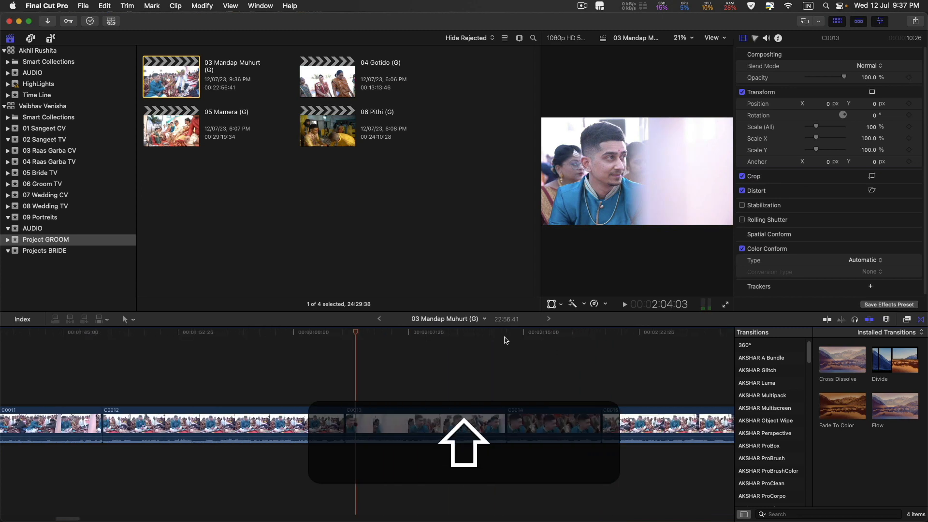
key("space")
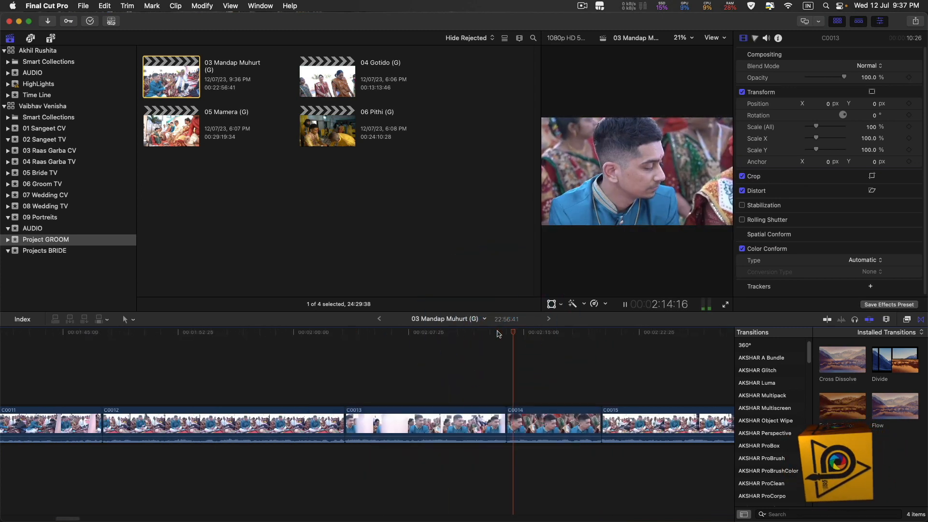
key("space")
Step: Try extending the end of C0013 by 25 frames with playback of the cut into C0014, and undo the extension
left_click(500, 335)
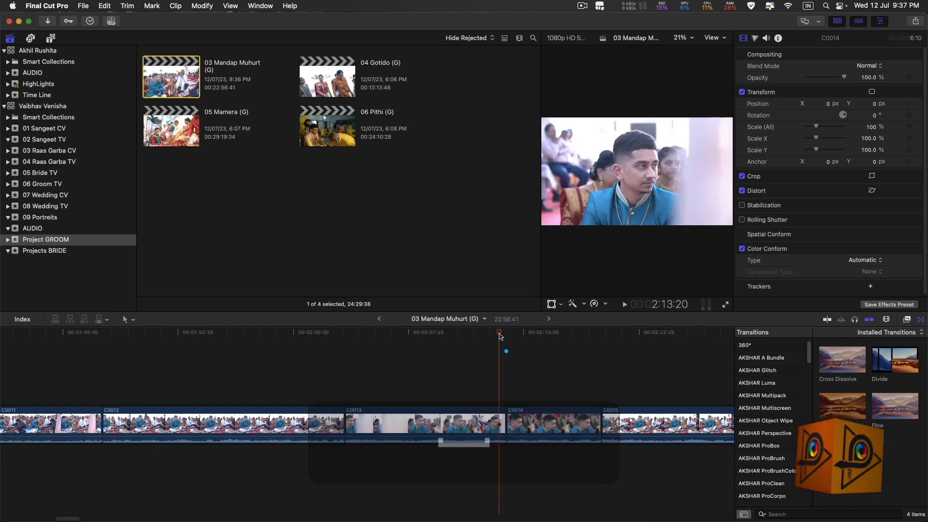
key("space")
left_click_drag(505, 415, 520, 417)
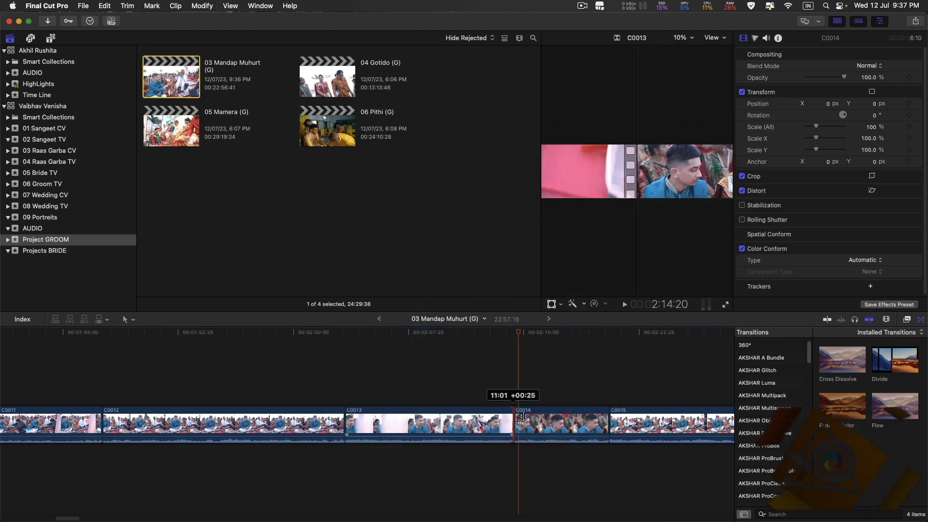
left_click(499, 335)
key("space")
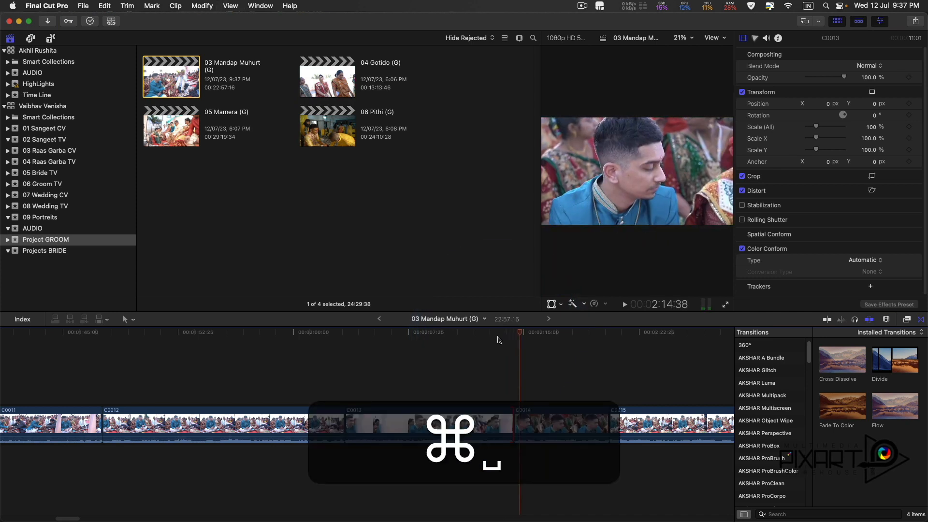
key("super+z")
Step: Play the cuts from C0014 to C0015 and from C0016 to C0017 to review them
left_click(597, 331)
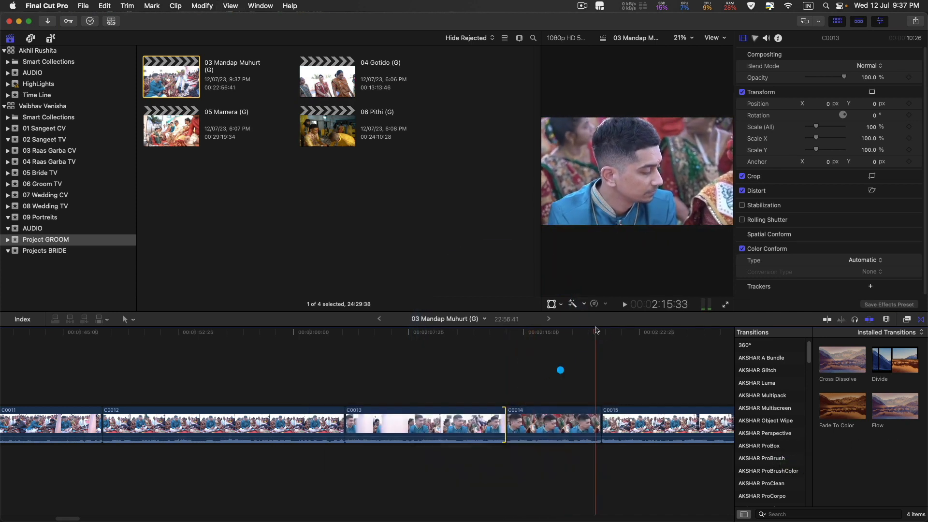
scroll(597, 363, "right", 5)
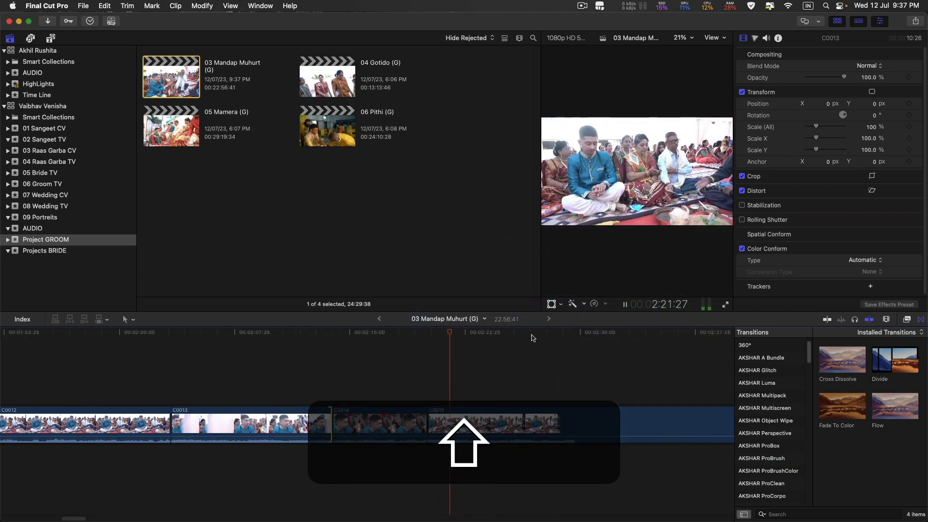
scroll(490, 375, "right", 10)
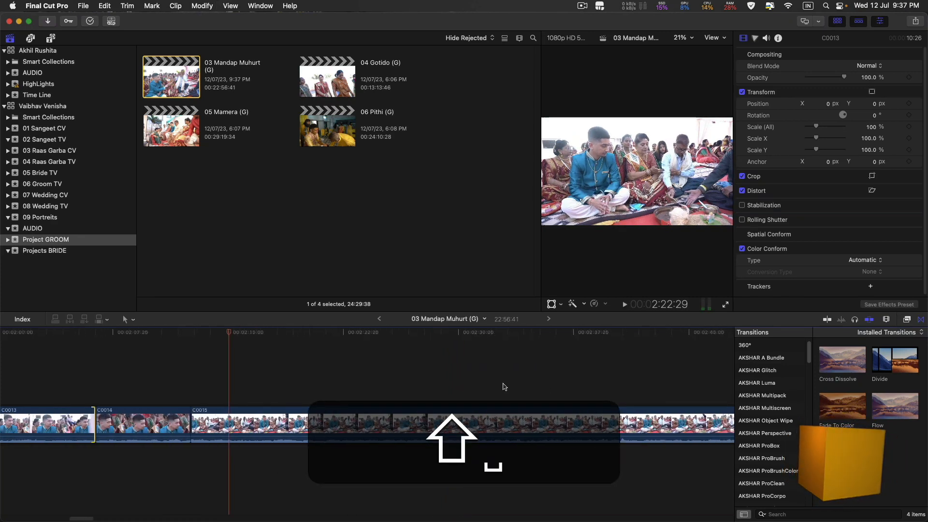
scroll(497, 379, "right", 15)
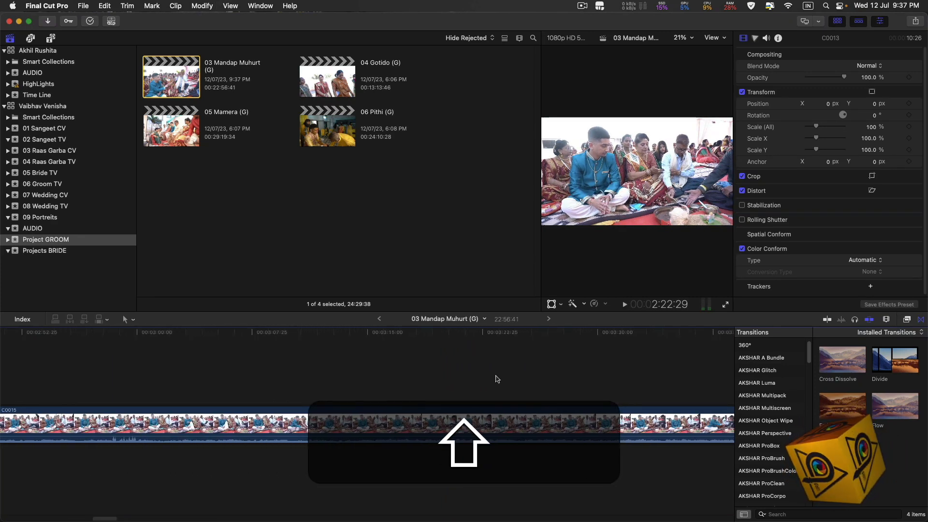
scroll(497, 379, "right", 3)
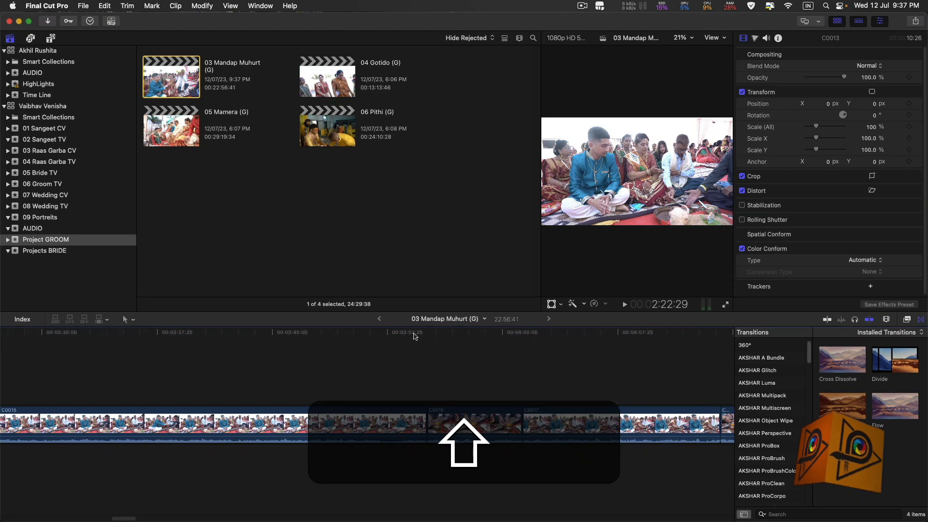
key("space")
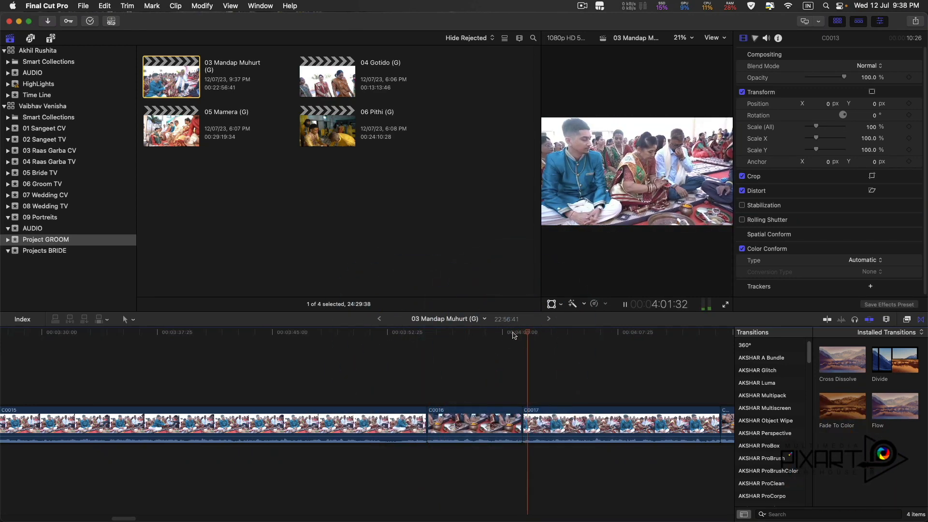
key("space")
Step: Try extending the end of C0016 by 25 frames and play the cut into C0017
left_click_drag(518, 421, 567, 426)
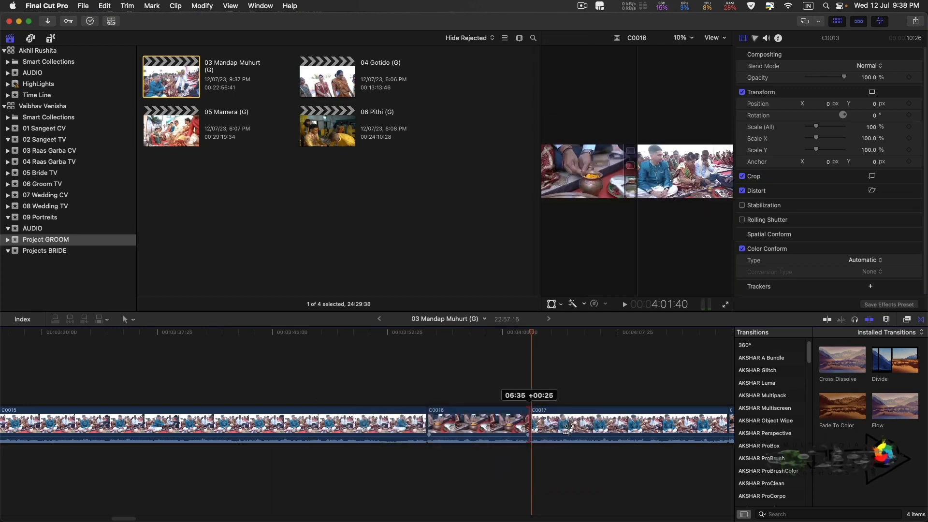
key("space")
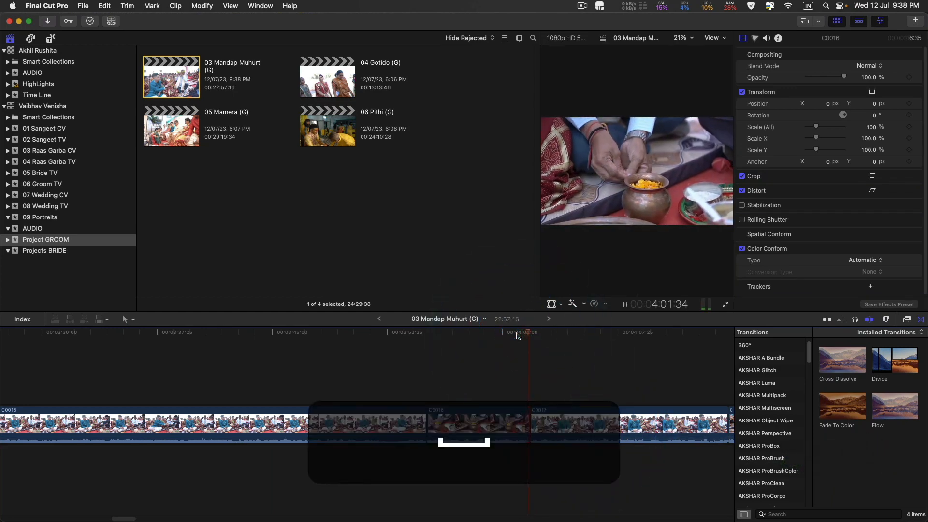
key("space")
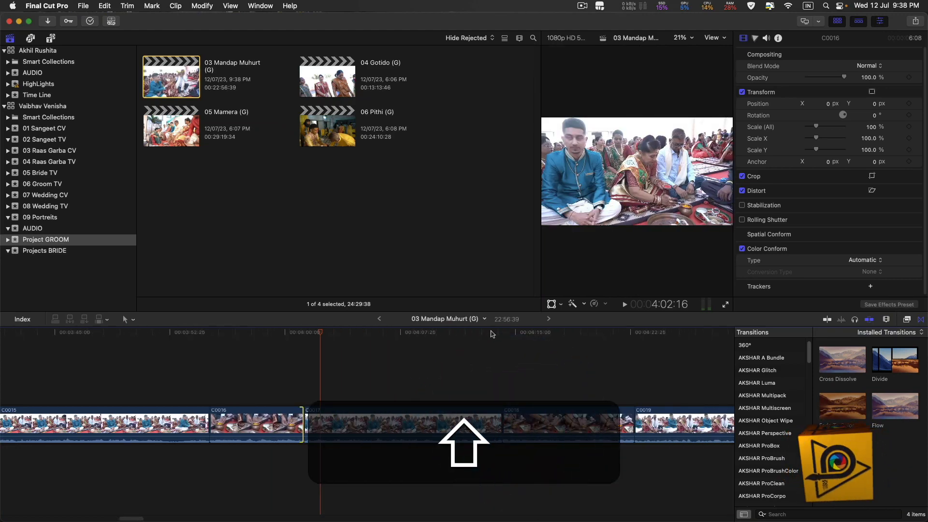
Step: Play across the cuts between the clips from C0017 to C0020 to review them
left_click(491, 334)
key("space")
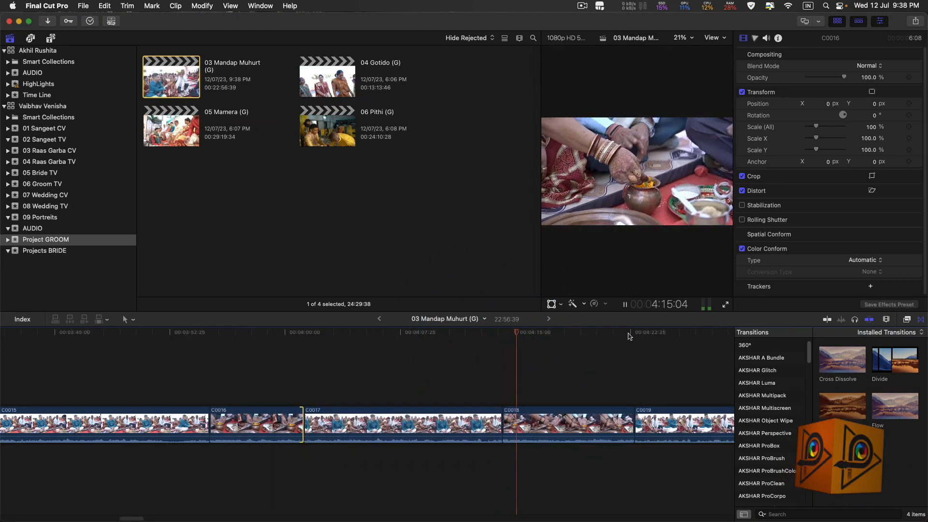
key("shift+space")
scroll(595, 399, "right", 5)
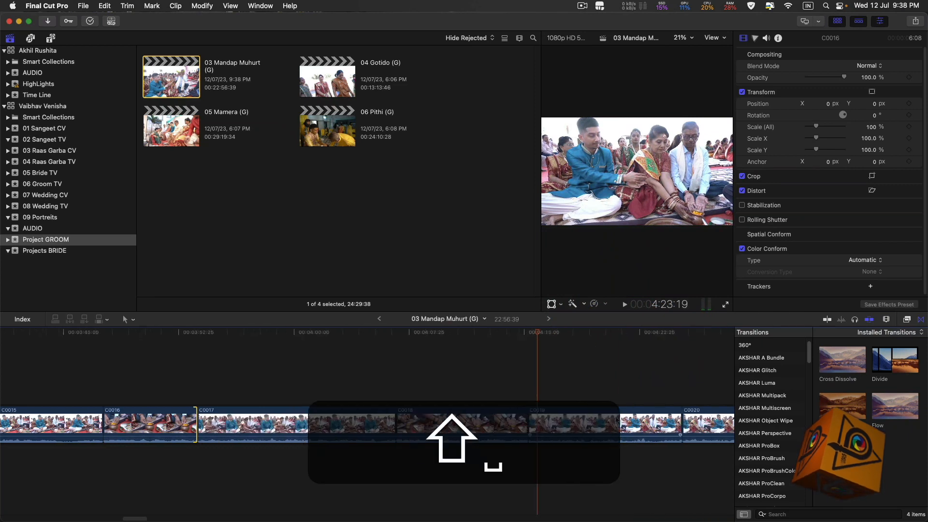
key("space")
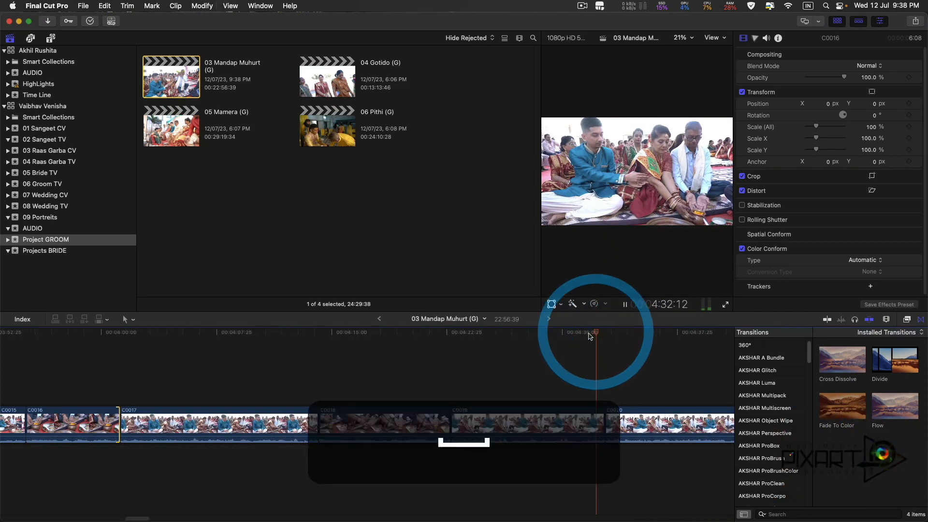
key("space")
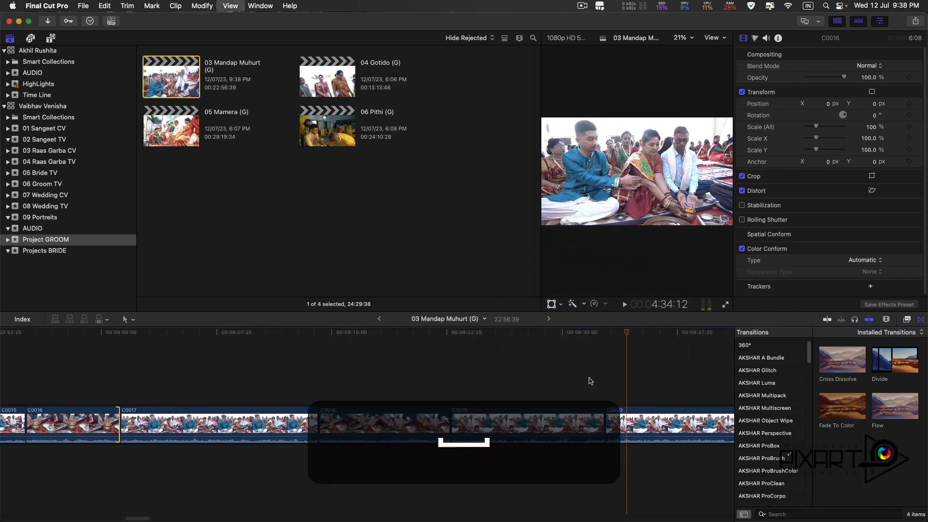
scroll(589, 378, "right", 8)
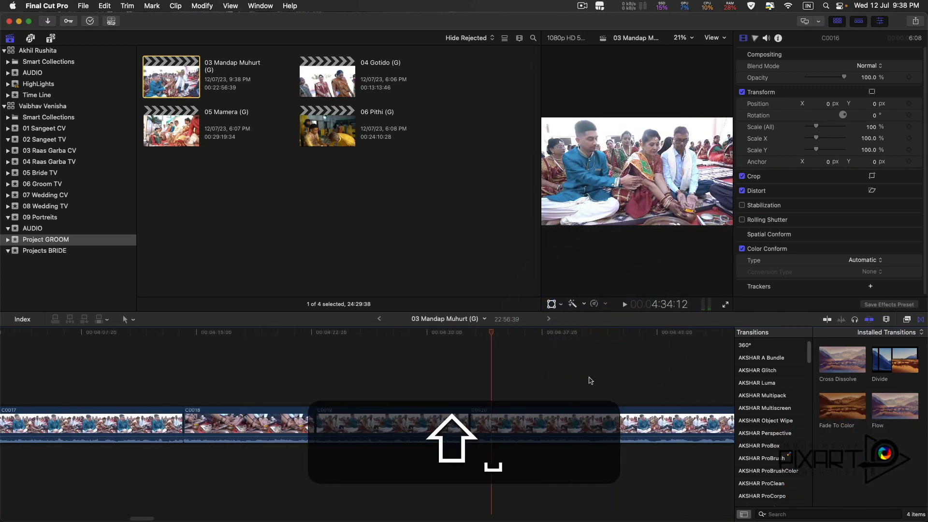
Step: Play across the cuts between the clips from C0020 to C0023 to review them
left_click(526, 334)
key("space")
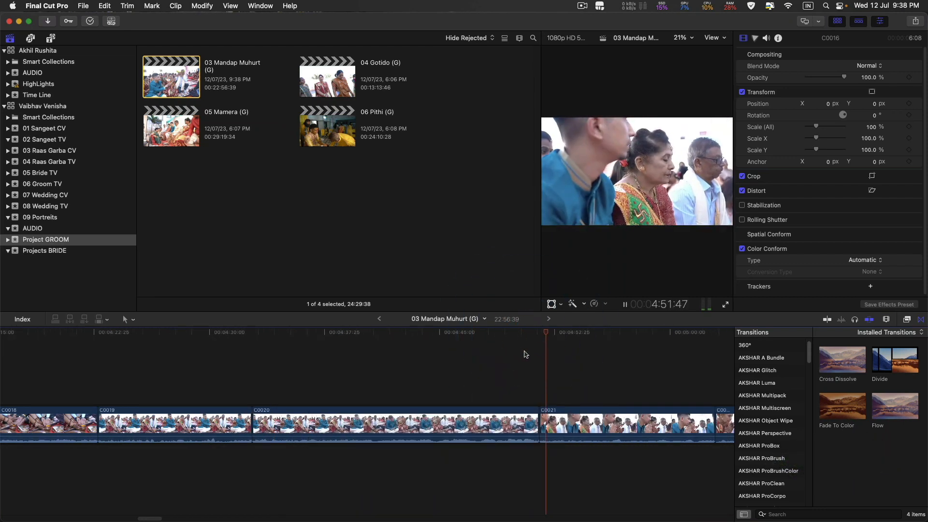
key("shift+space")
scroll(525, 354, "right", 5)
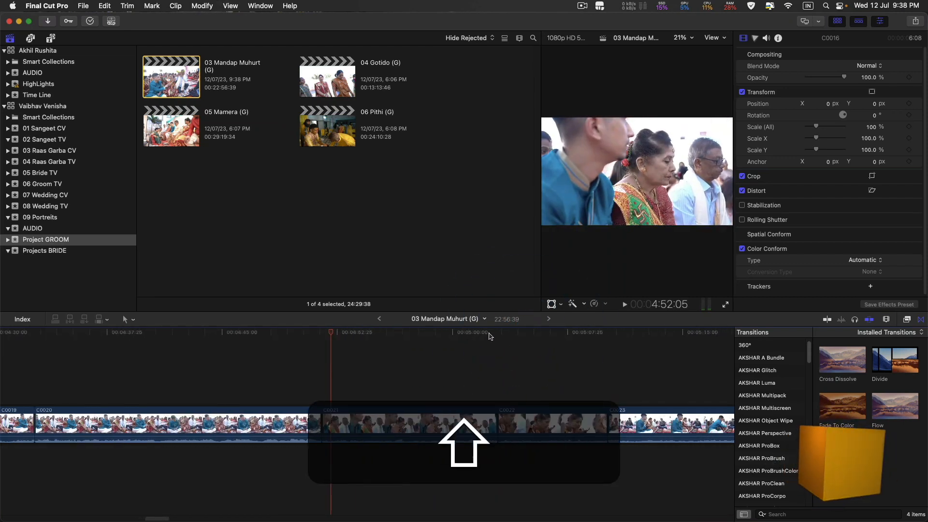
left_click(491, 336)
key("space")
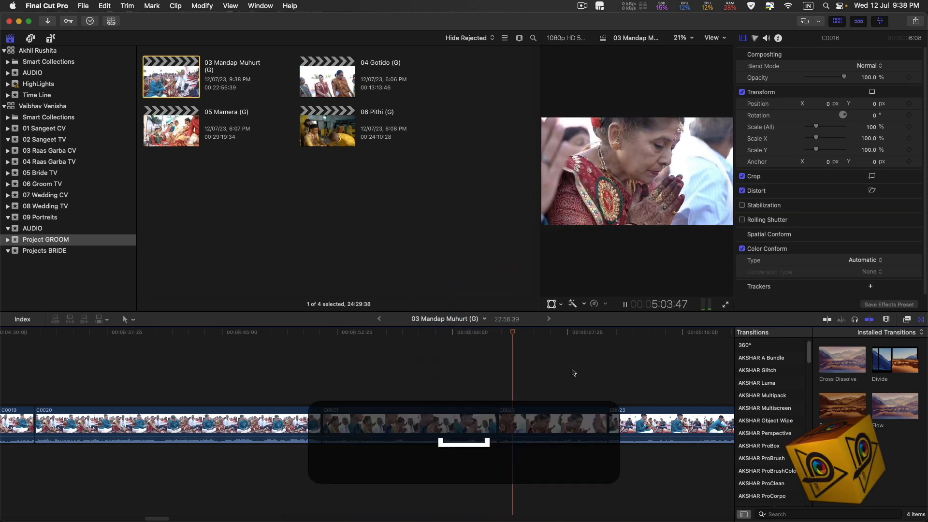
key("shift+space")
scroll(572, 372, "right", 3)
left_click(458, 335)
key("space")
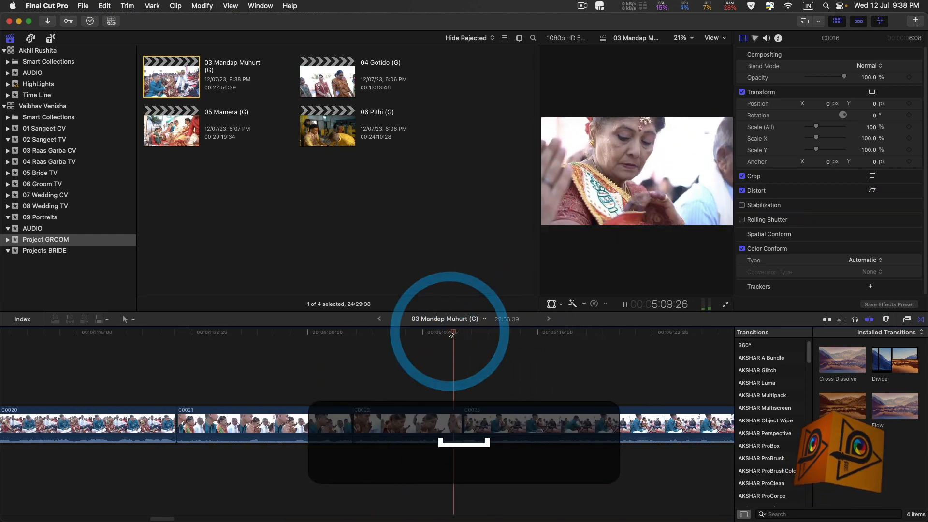
key("space")
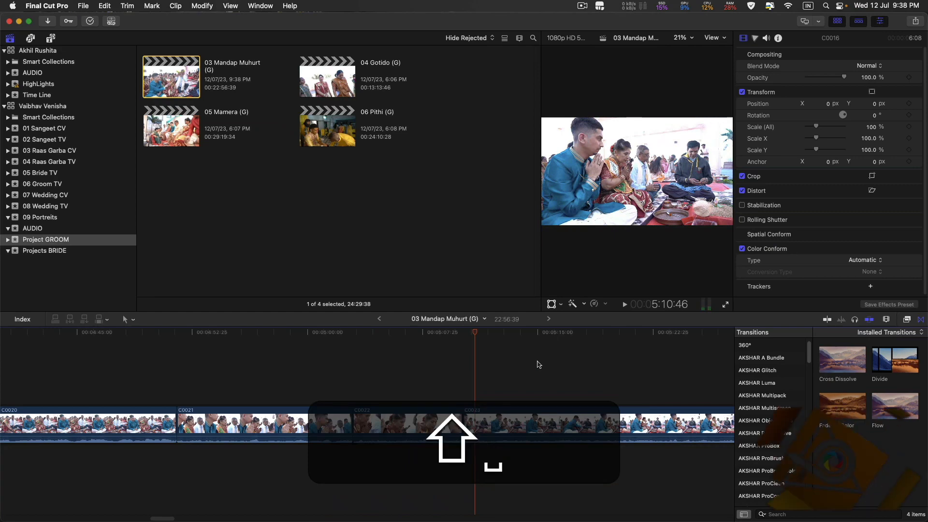
Step: Examine the unused media at the cut between C0044 and C0045 in the precision editor, and close the editor
key("shift+z")
left_click(310, 334)
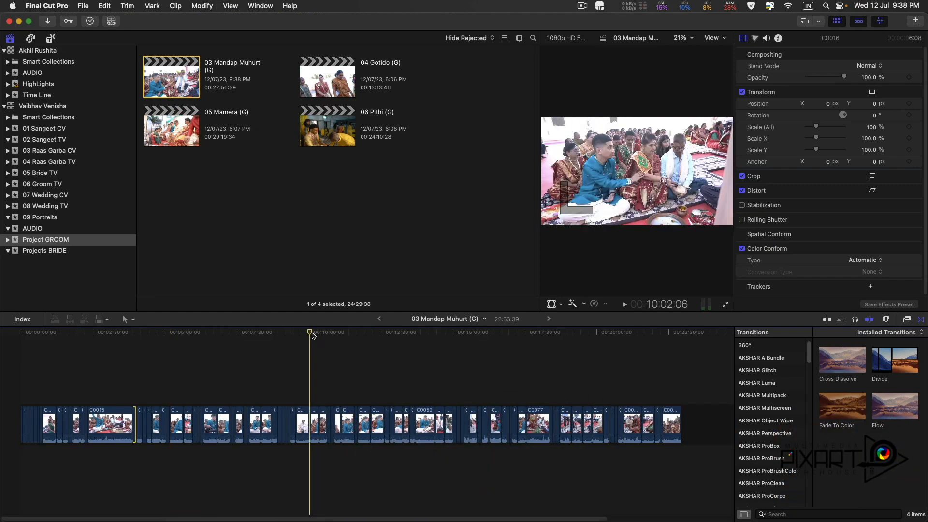
key("super+equal")
key("super+equal")
key("super+equal")
key("super+equal")
key("super+equal")
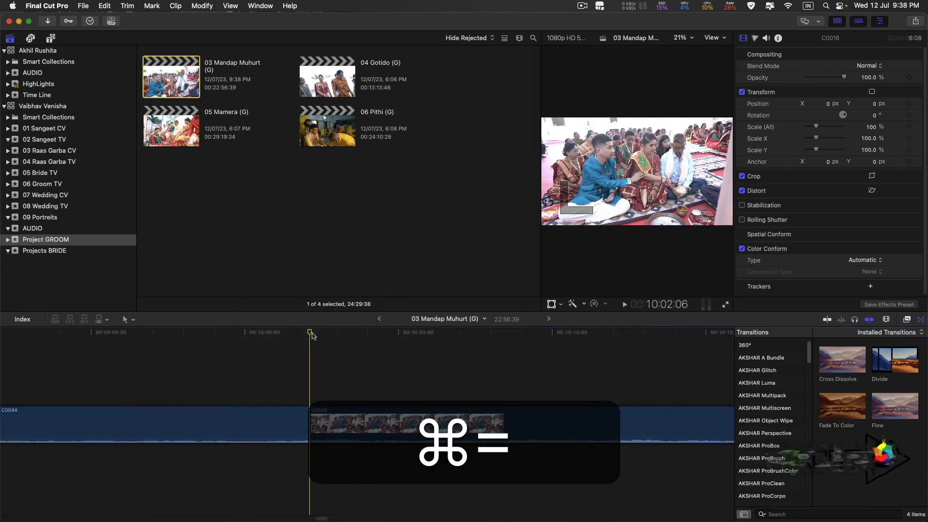
double_click(310, 414)
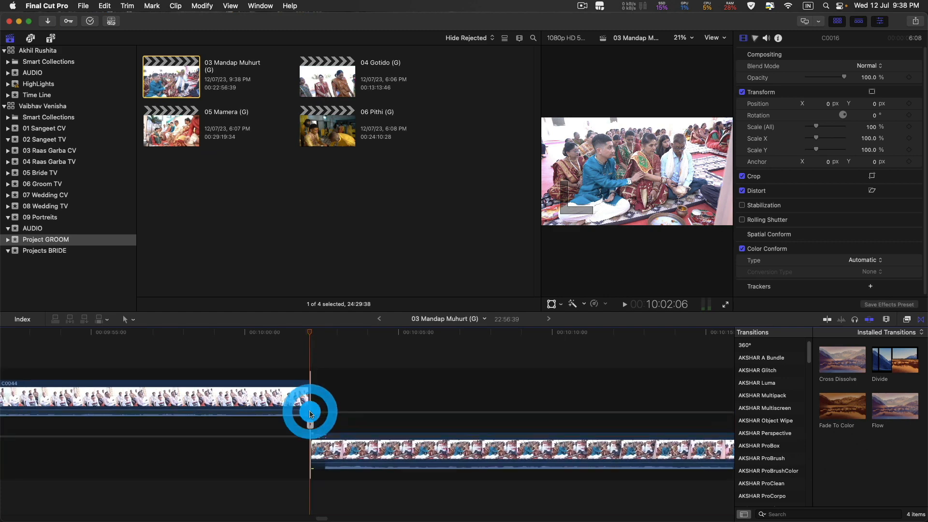
left_click_drag(309, 334, 284, 334)
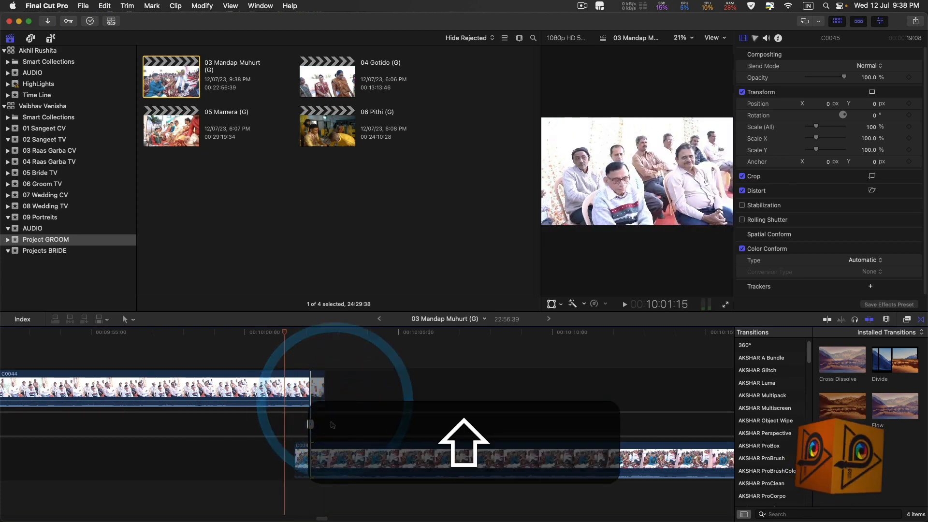
double_click(309, 424)
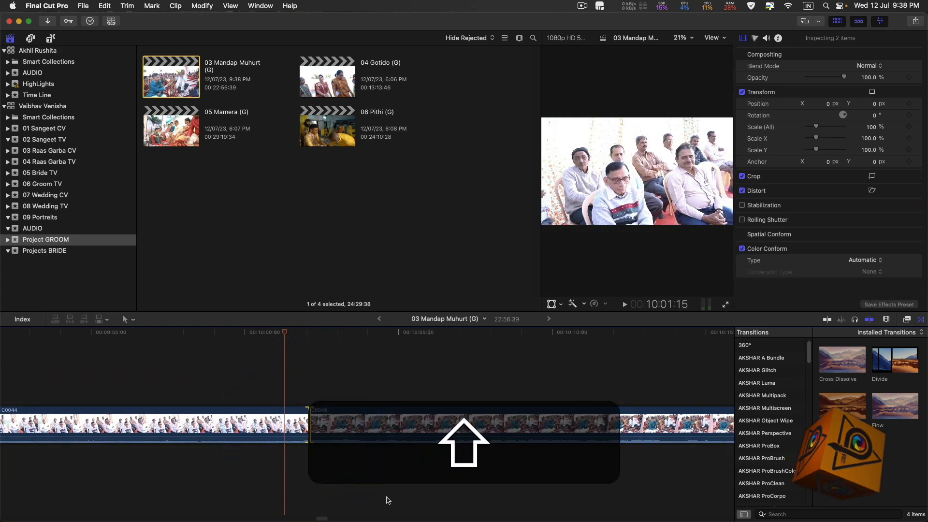
left_click(386, 498)
Step: Undo the trimming changes across the whole timeline to restore the clips to their original untrimmed lengths
key("shift+z")
left_click(432, 483)
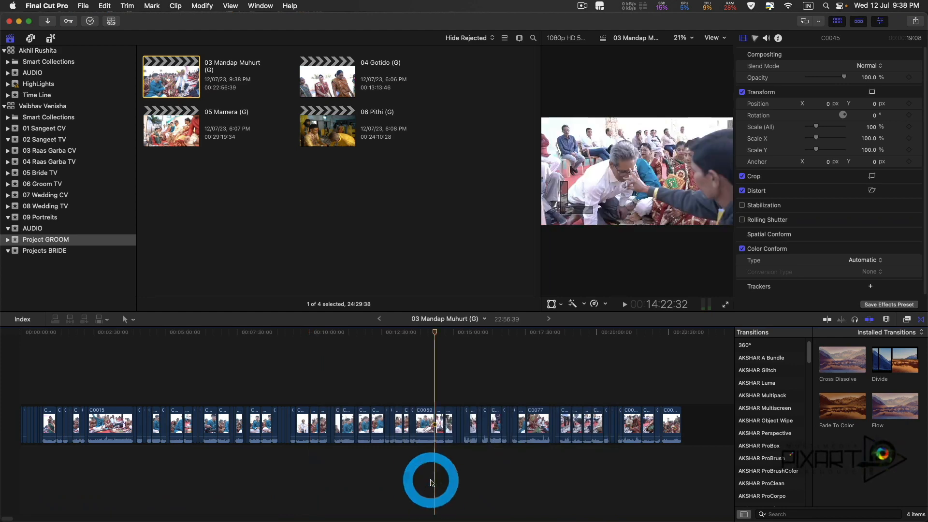
key("super+z")
key("super+z")
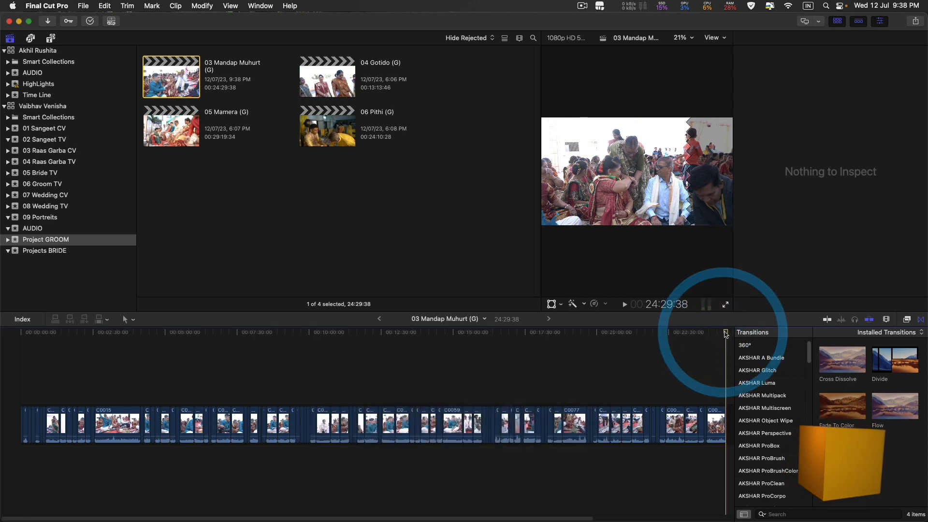
Step: Apply the default cross dissolve to every clip in the timeline, overlapping the media to create the transitions
left_click_drag(716, 382, 5, 488)
left_click(218, 504)
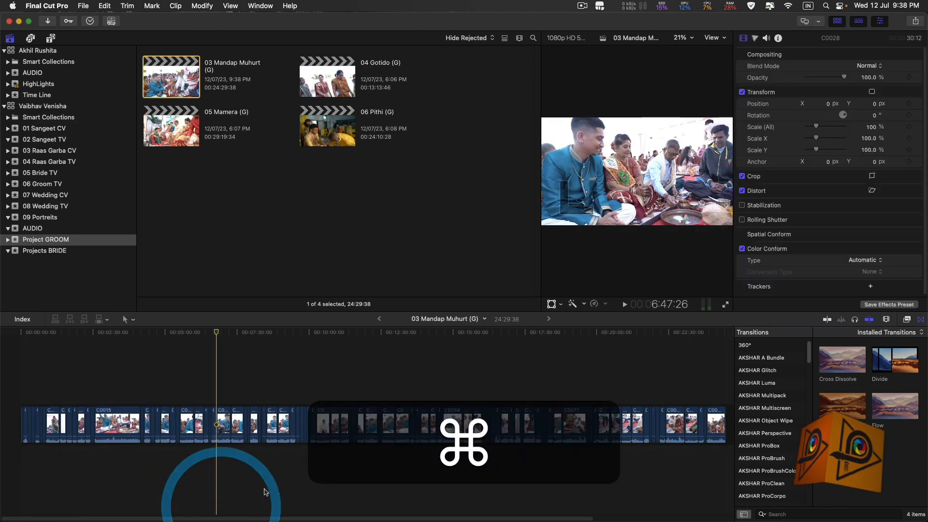
key("super+a")
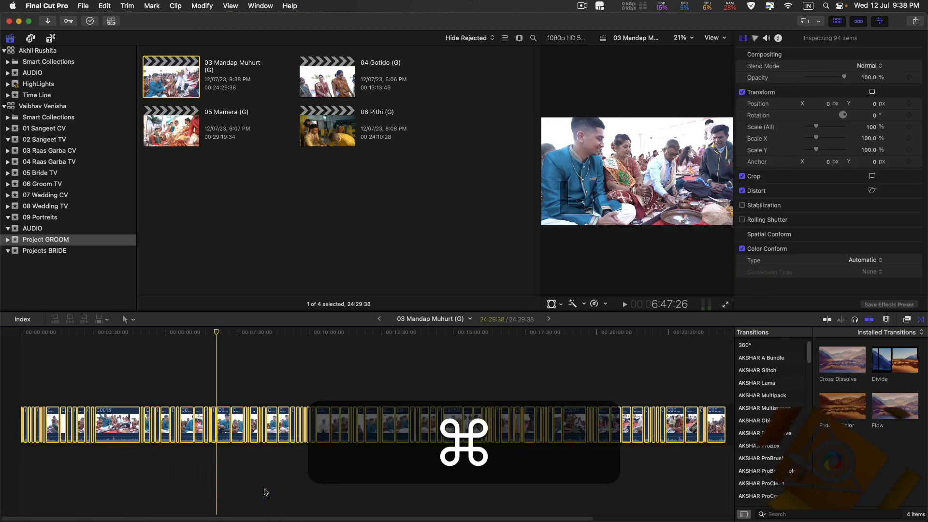
key("super+t")
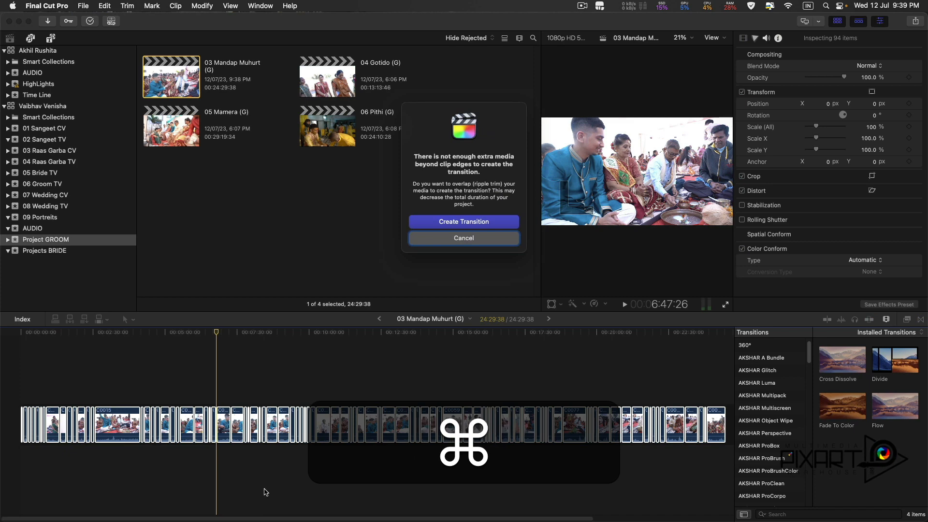
key("Return")
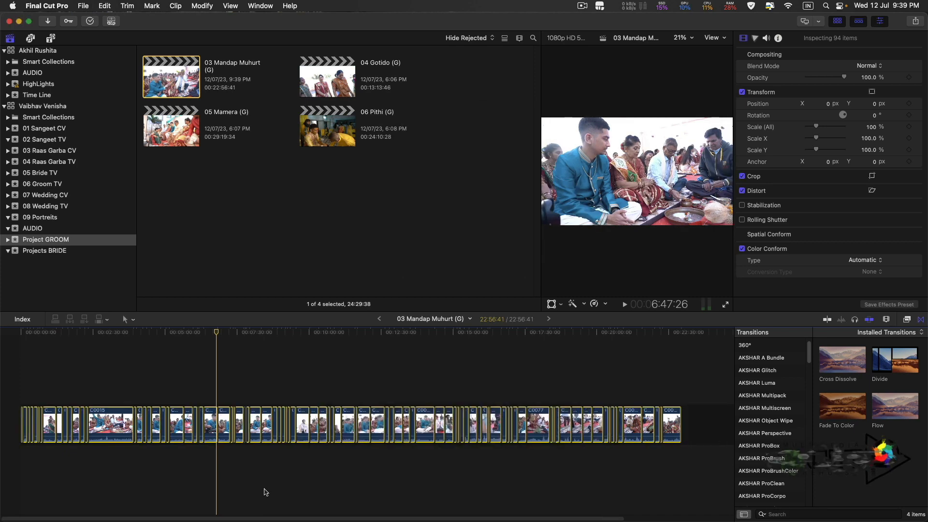
left_click(683, 332)
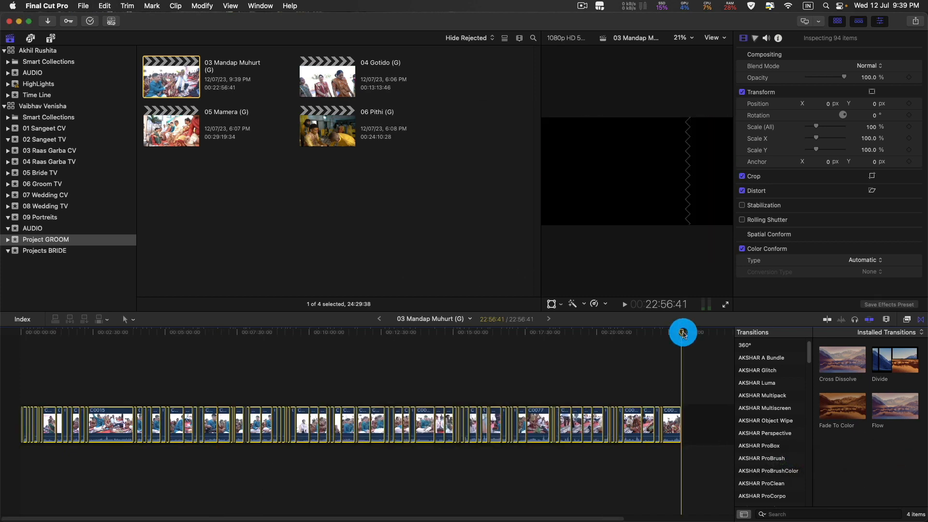
Step: Open the timeline index and filter its clip list for "cross"
left_click(19, 319)
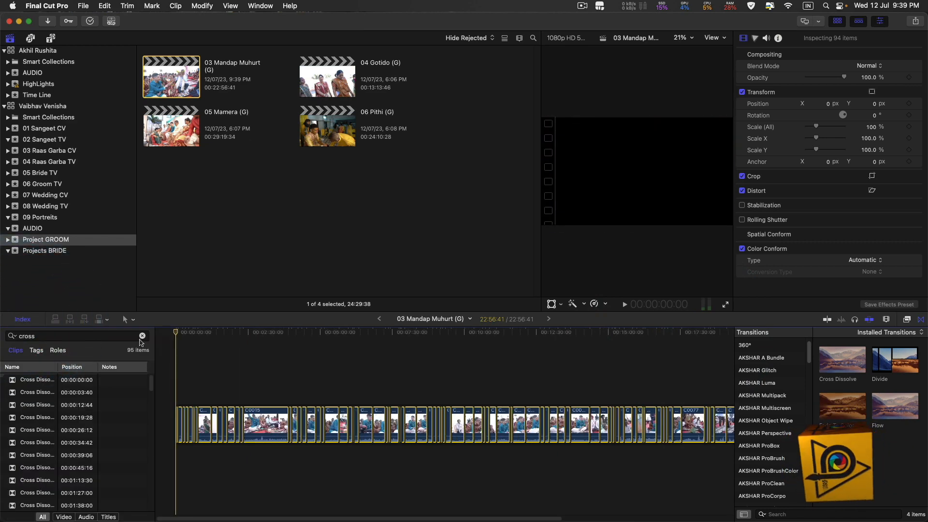
left_click(142, 335)
left_click(40, 336)
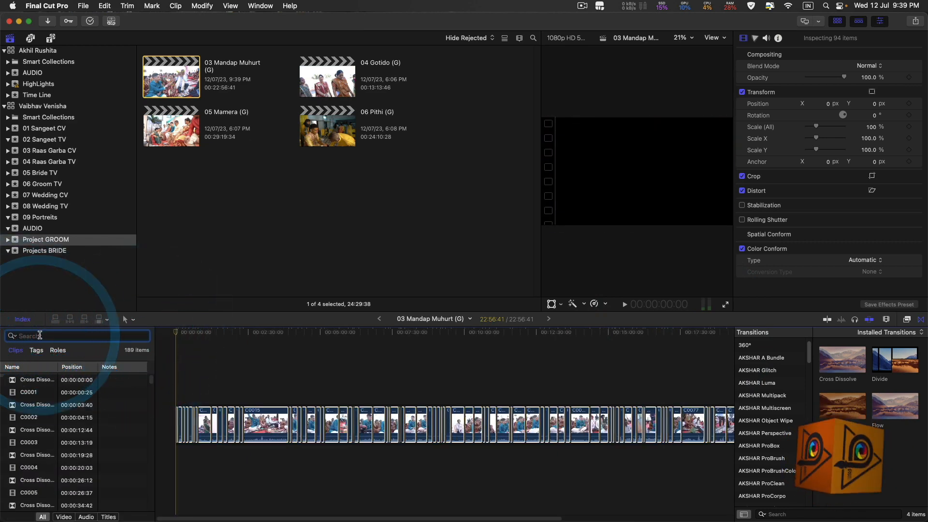
type("cross")
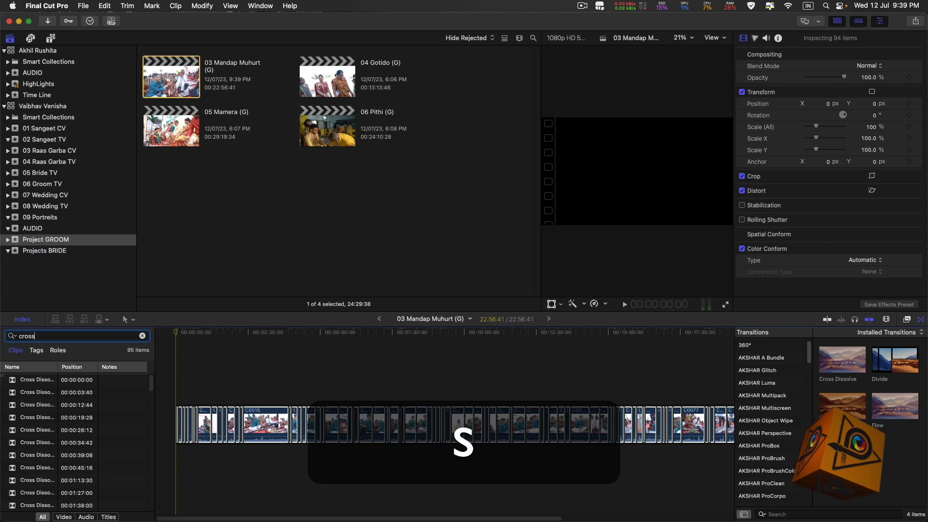
key("Return")
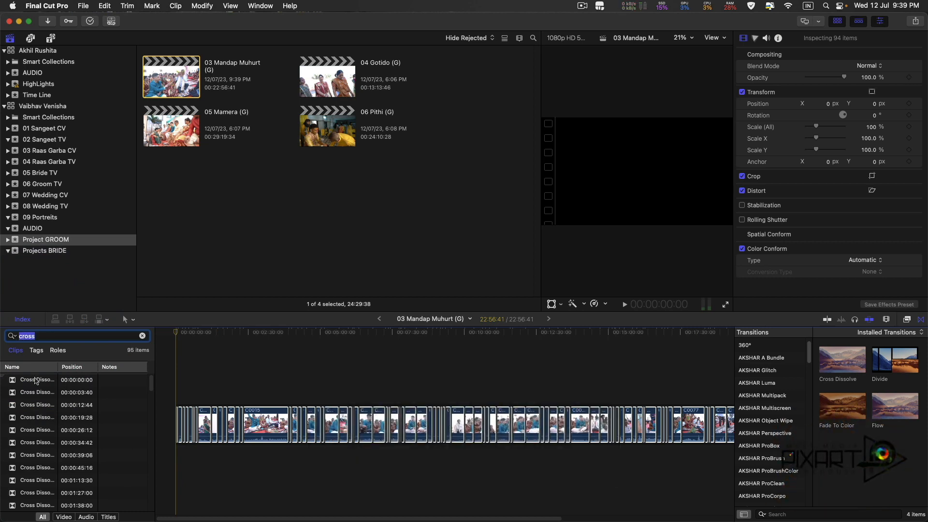
Step: Select all the listed cross dissolves and delete them from the timeline
left_click(36, 381)
key("super+a")
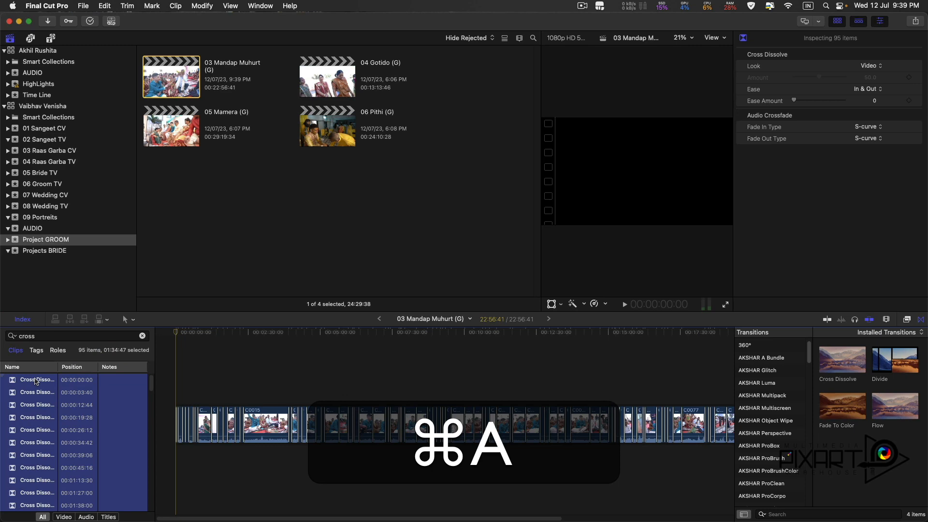
key("BackSpace")
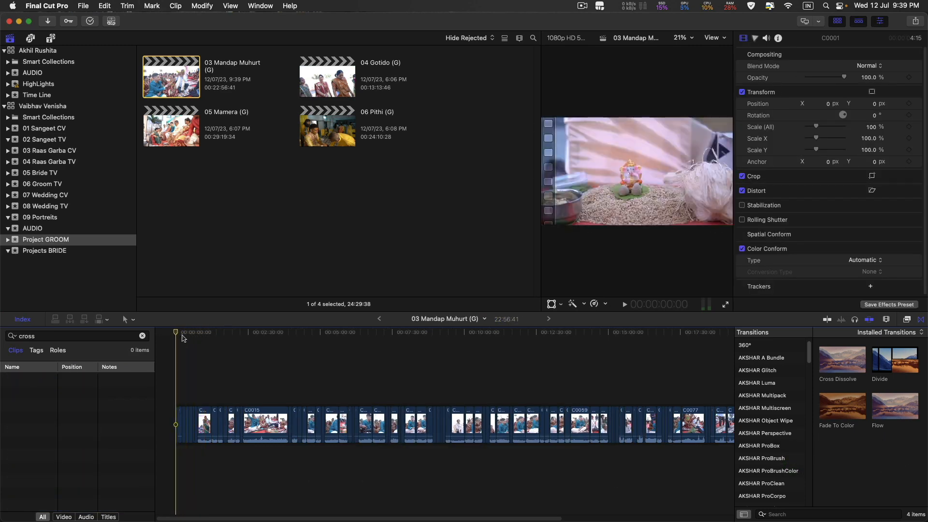
Step: Examine the unused media at the cut between C0006 and C0007 in the precision editor, and close the editor
left_click(192, 333)
key("super+equal")
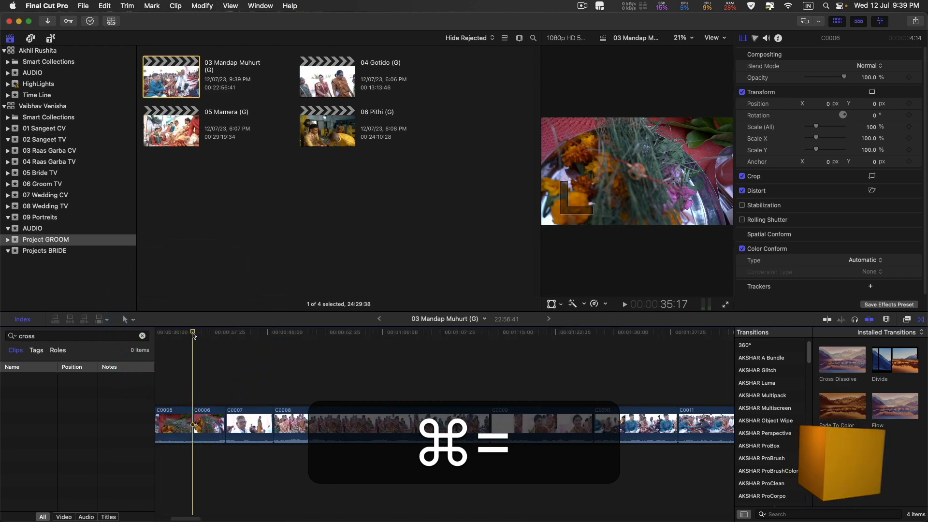
key("super+equal")
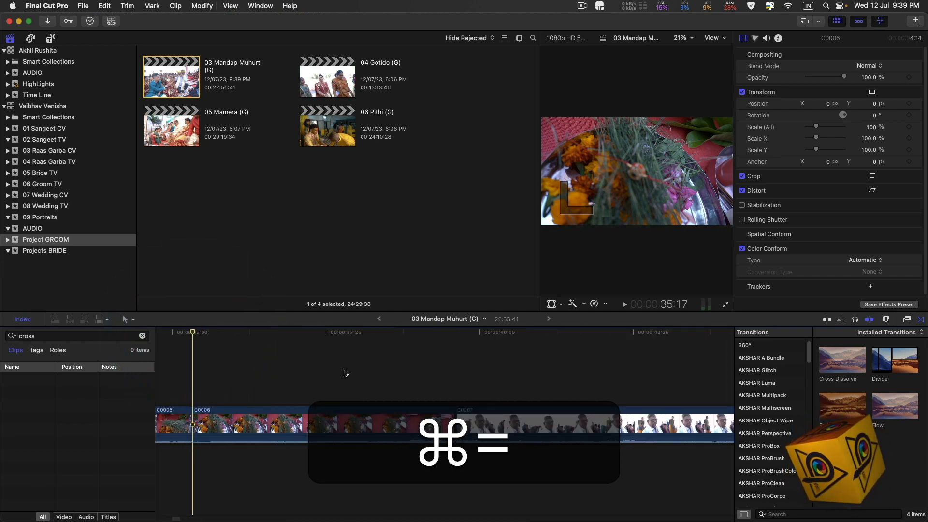
double_click(453, 424)
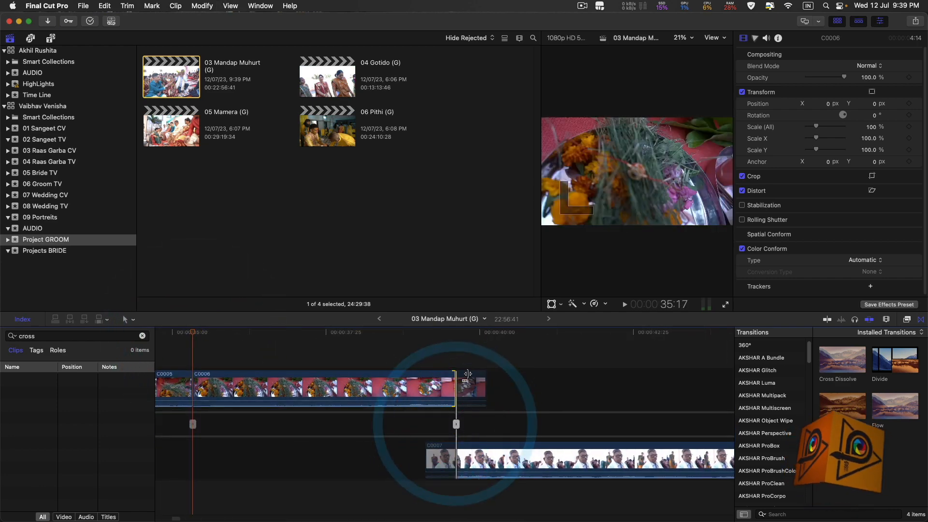
left_click_drag(451, 333, 486, 344)
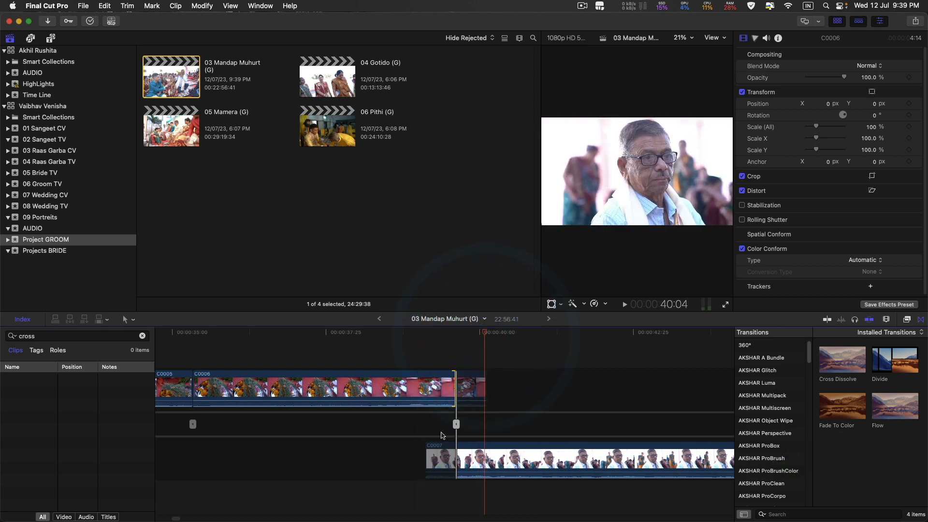
double_click(456, 428)
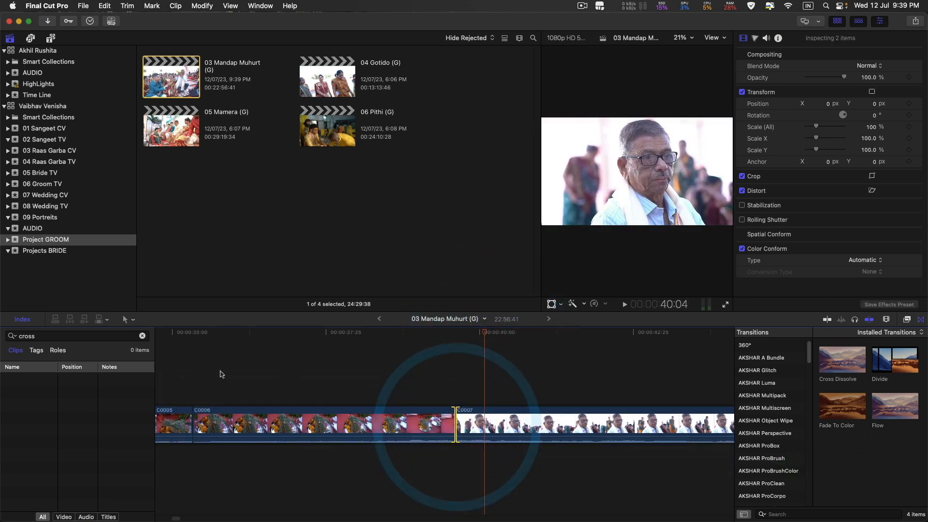
Step: Hide the timeline index, fit the whole project in the timeline, and place the playhead at about 12:58:18
left_click(22, 319)
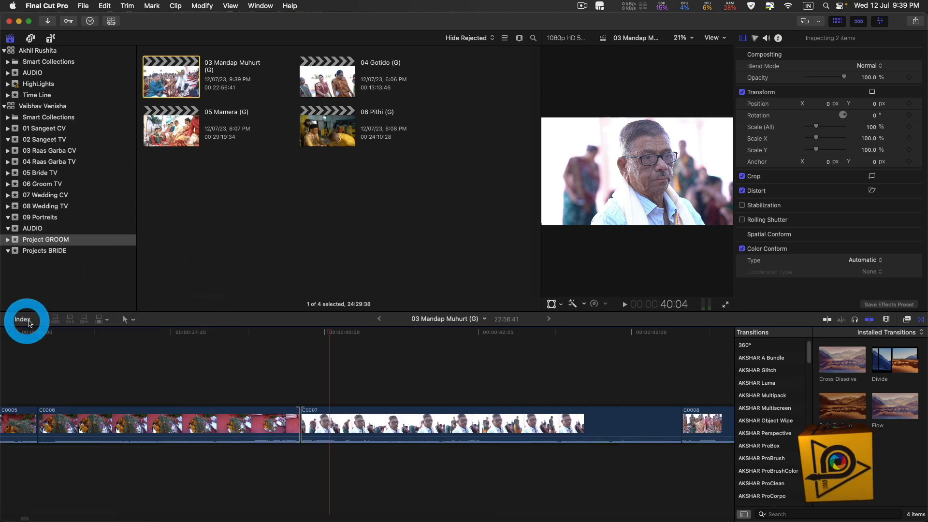
key("shift+z")
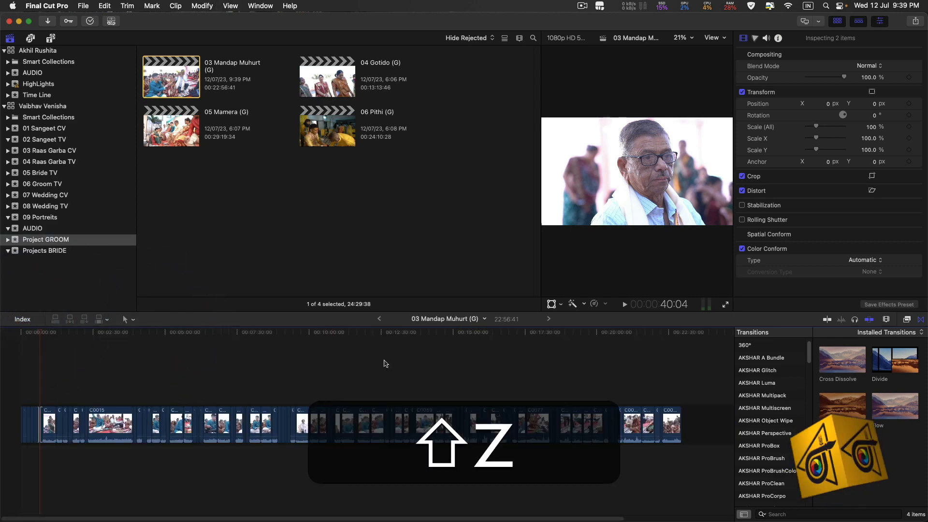
left_click(358, 333)
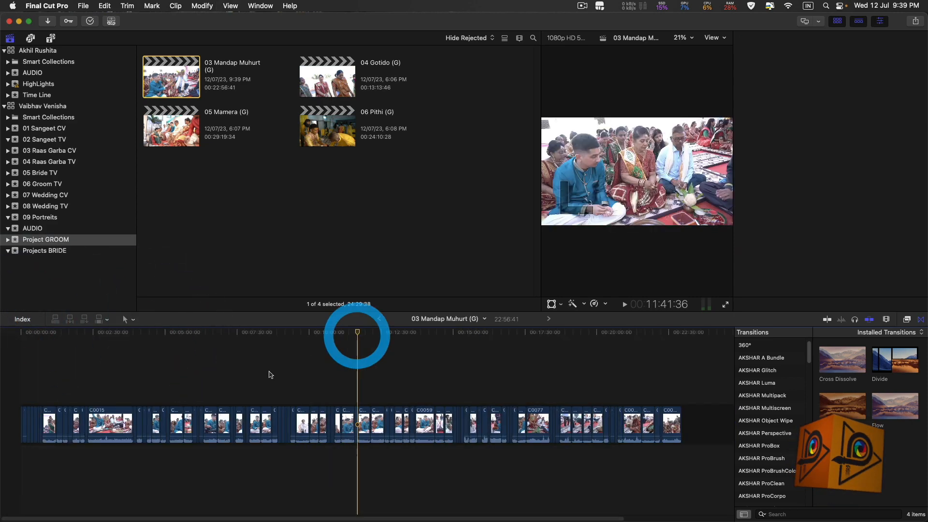
left_click(394, 360)
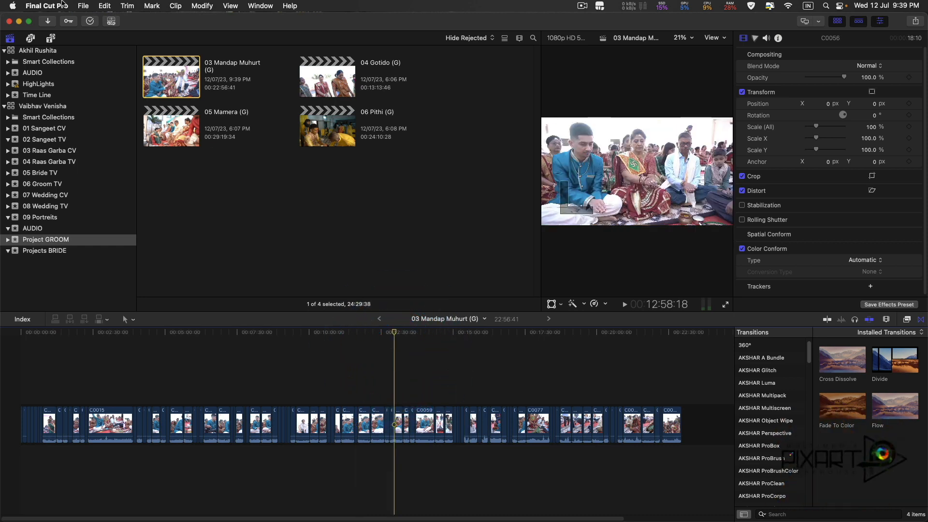